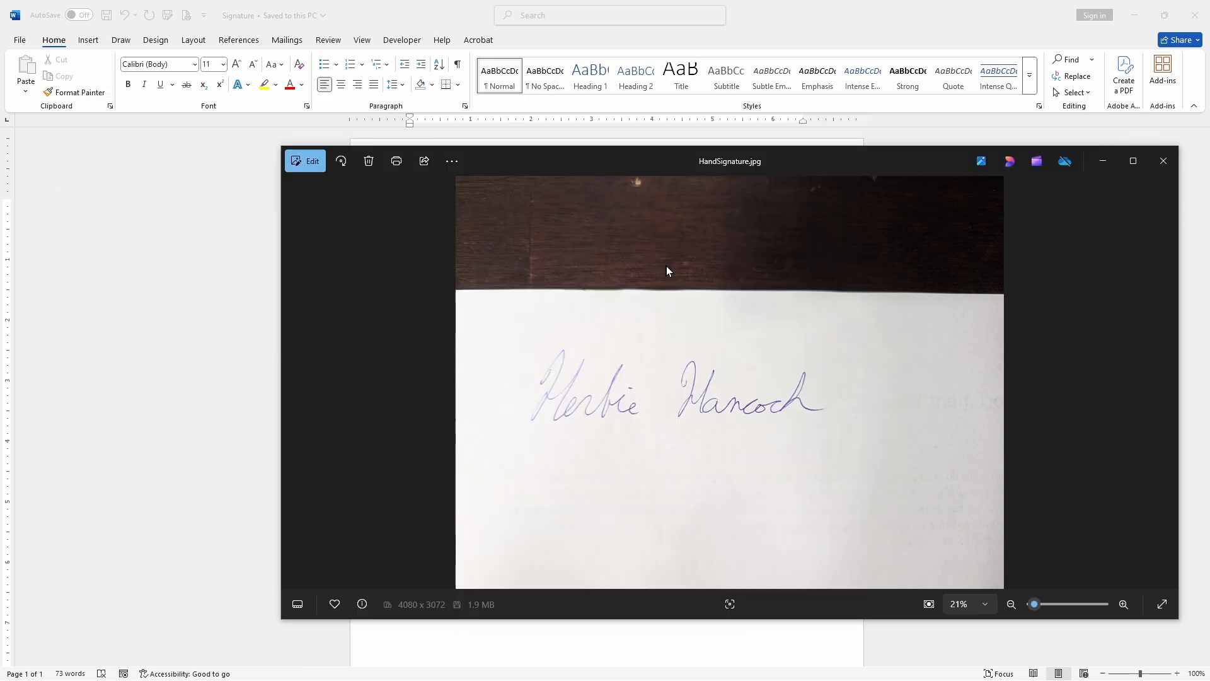
Step: Capture a snip of just the handwritten signature in the HandSignature.jpg photo, copy it, and switch back to the Word document
key("super+shift+s")
mouse_move(526, 336)
left_mouse_down()
mouse_move(646, 445)
mouse_move(852, 446)
left_mouse_up()
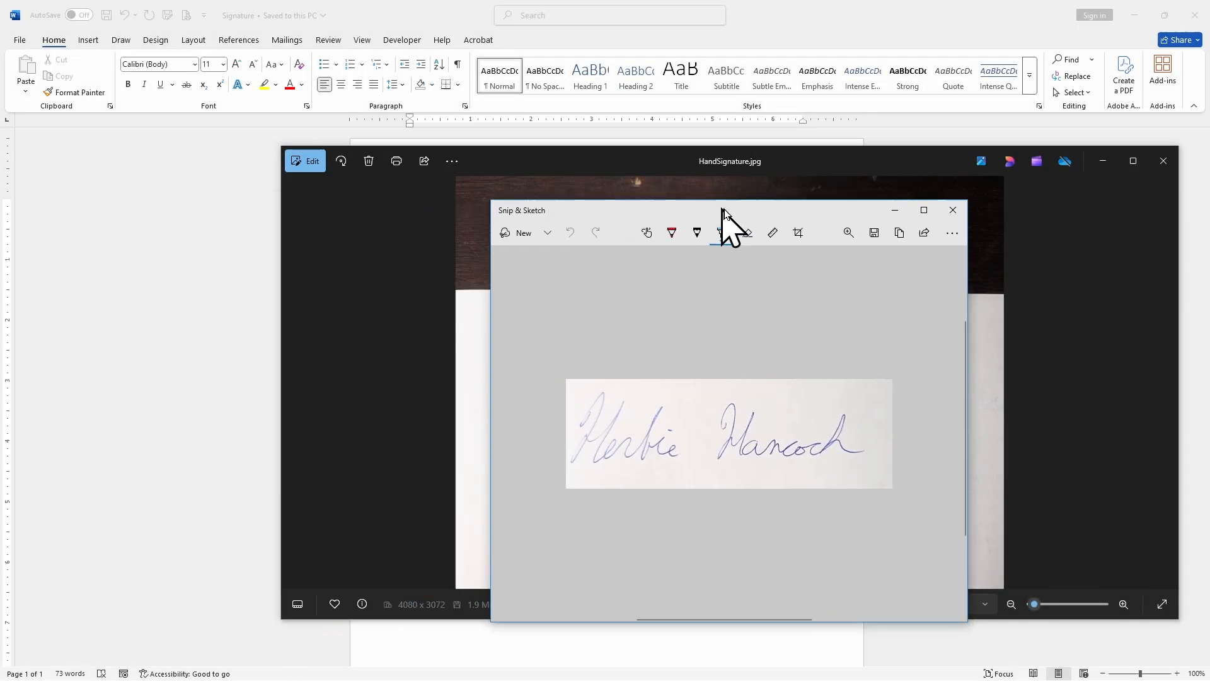
left_click_drag(721, 211, 700, 186)
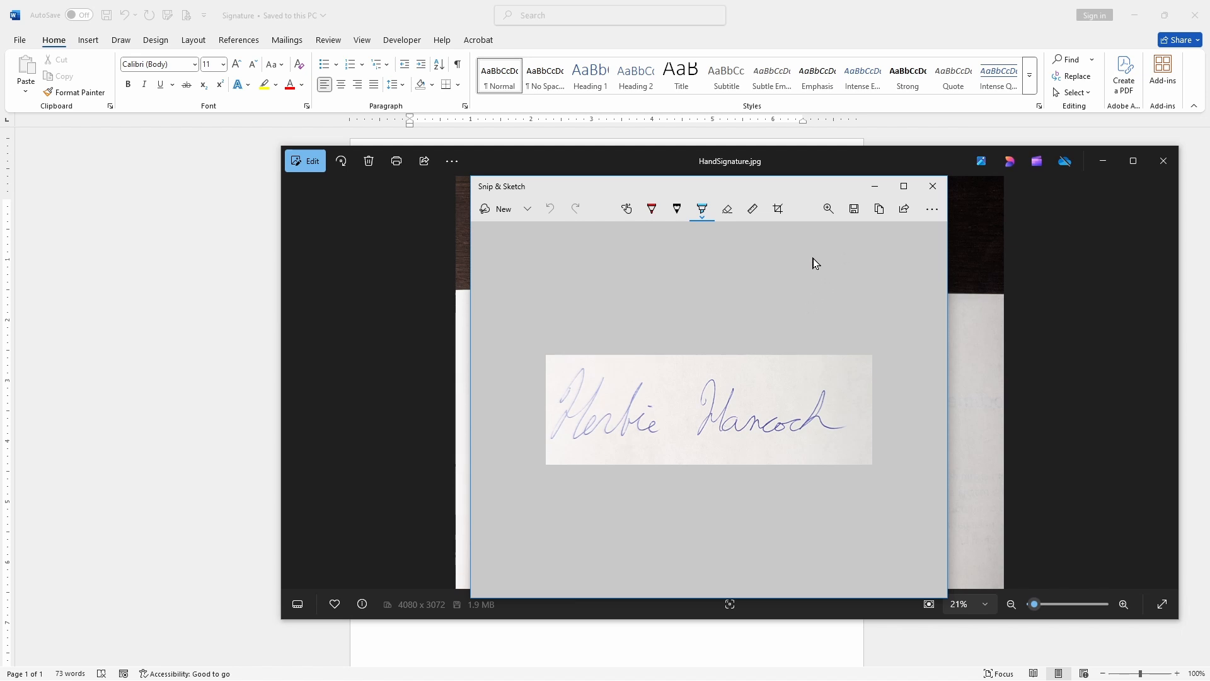
left_click(876, 215)
key("alt+Tab")
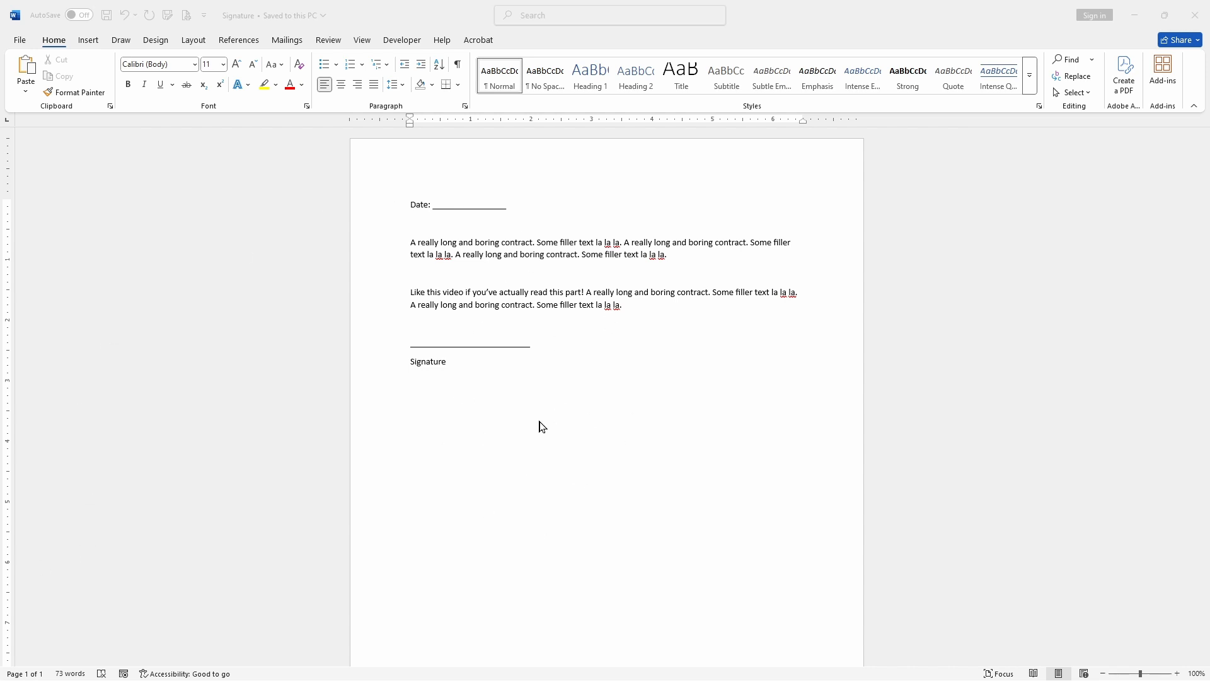
Step: Insert the Handwriting picture from this device into the document
left_click(95, 45)
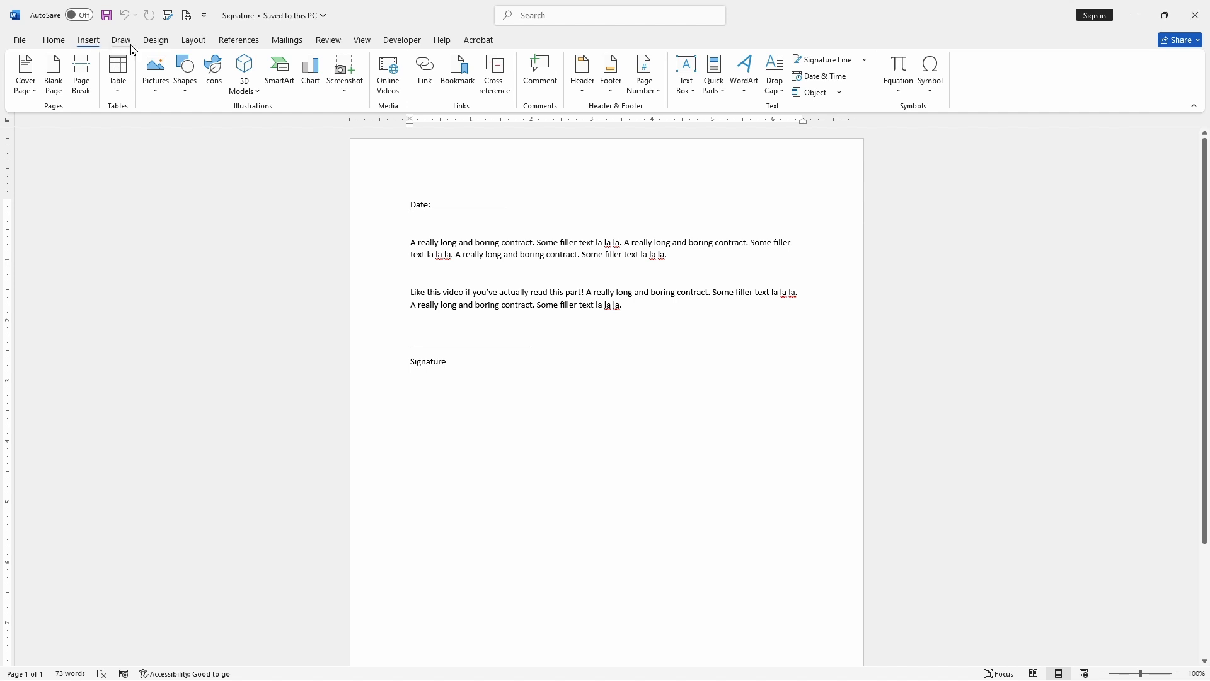
left_click(158, 84)
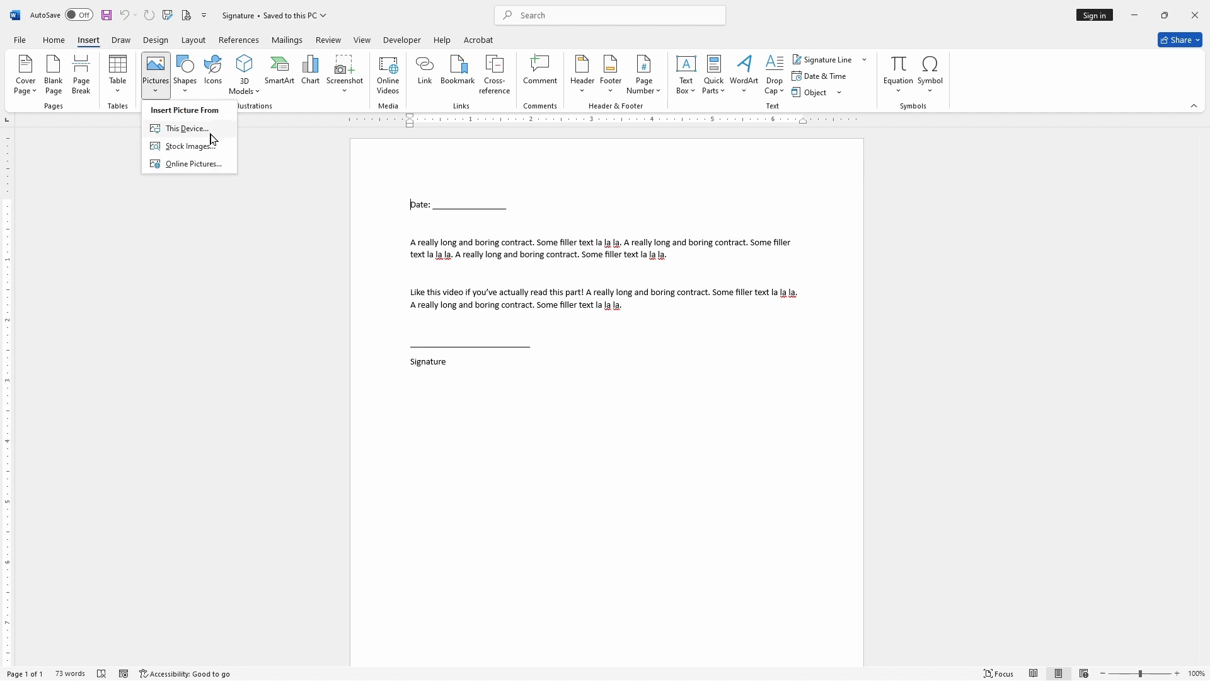
left_click(211, 131)
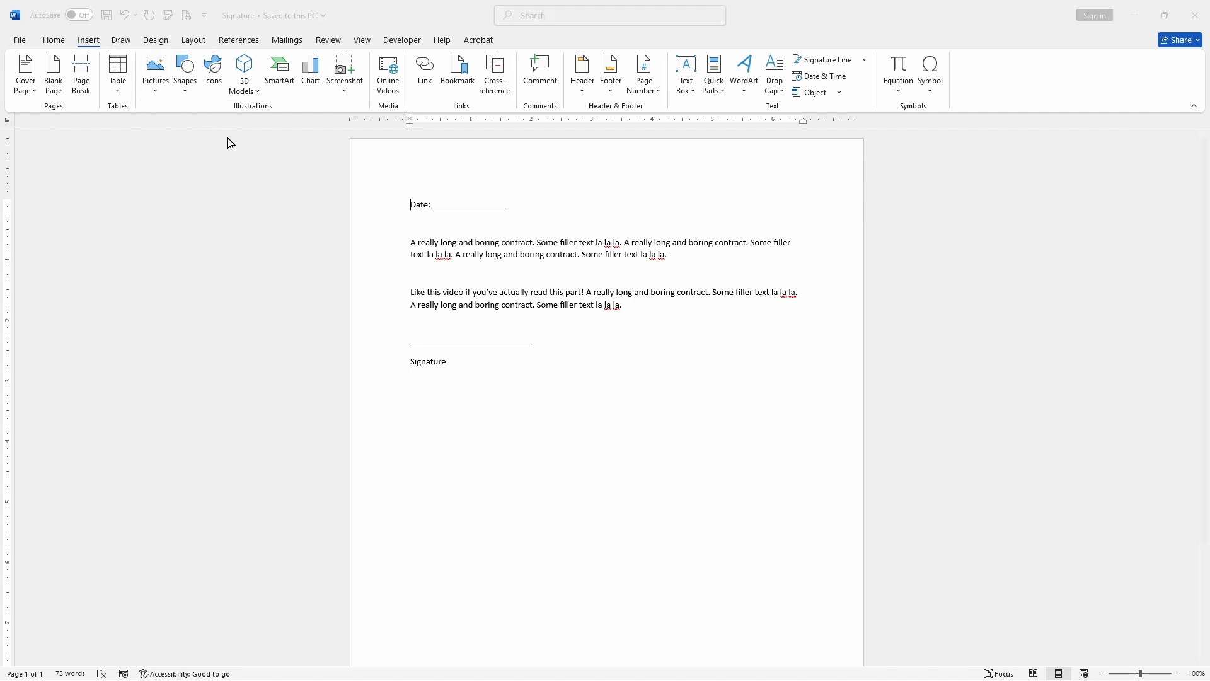
left_click(243, 130)
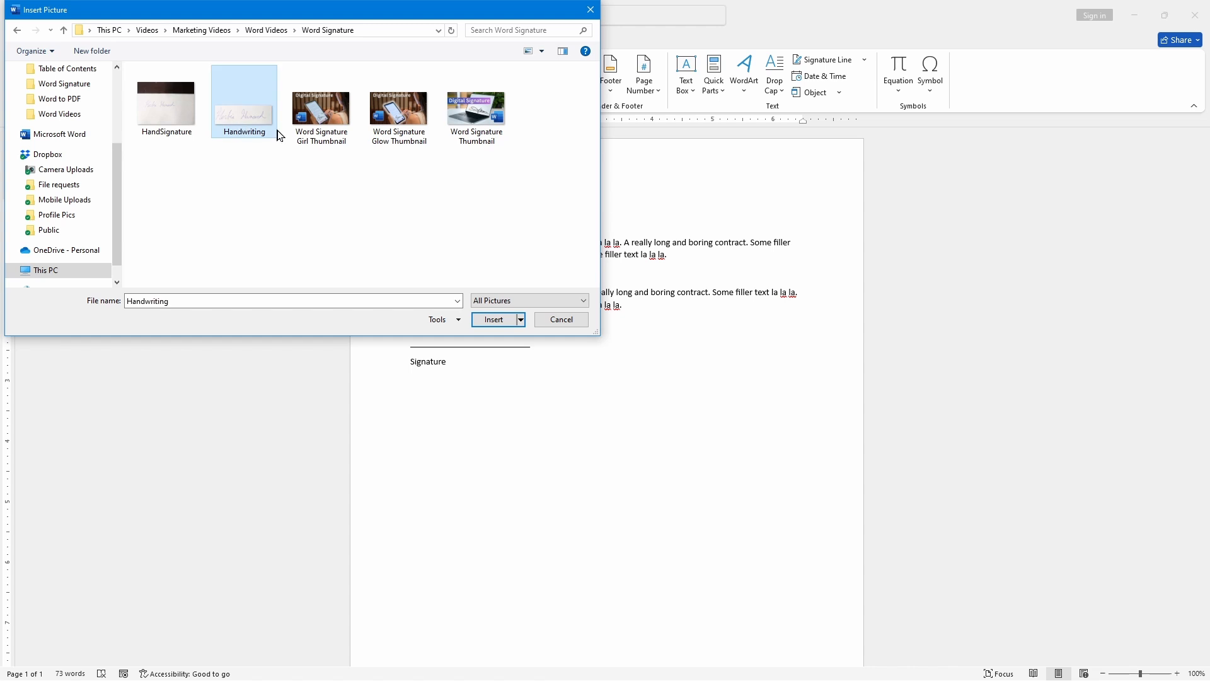
left_click(489, 320)
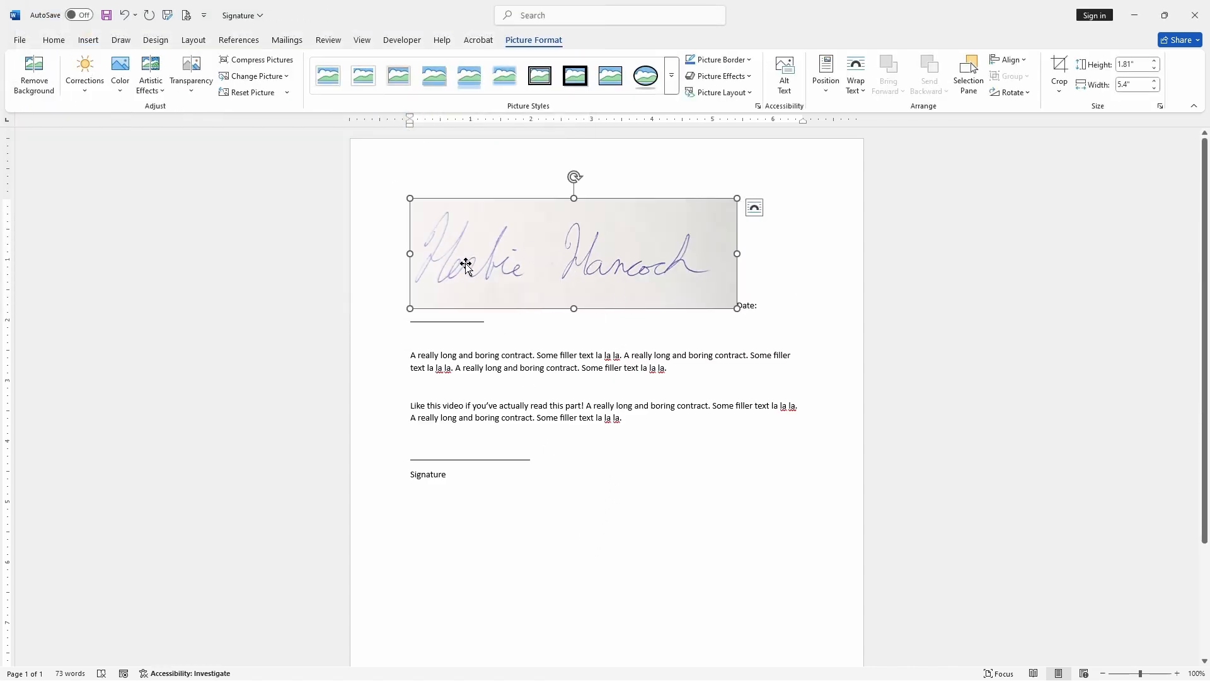
Step: Set the signature picture's text wrapping to In Front of Text and move it down toward the signature line
left_click(756, 213)
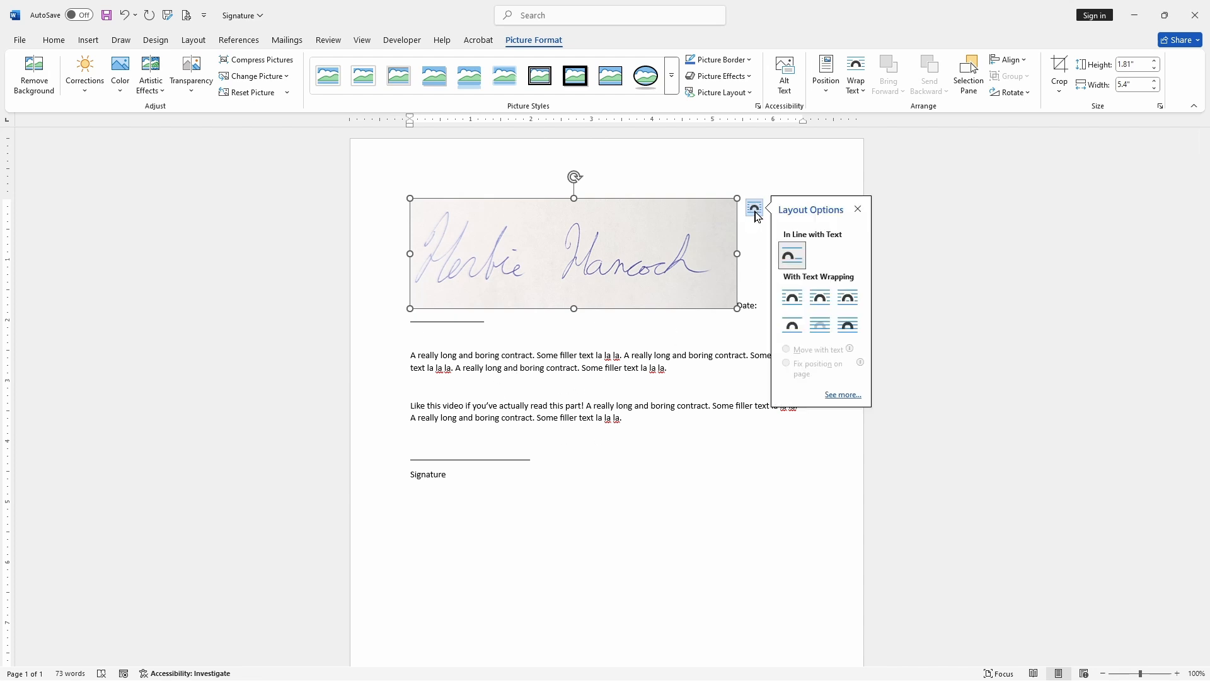
left_click(847, 335)
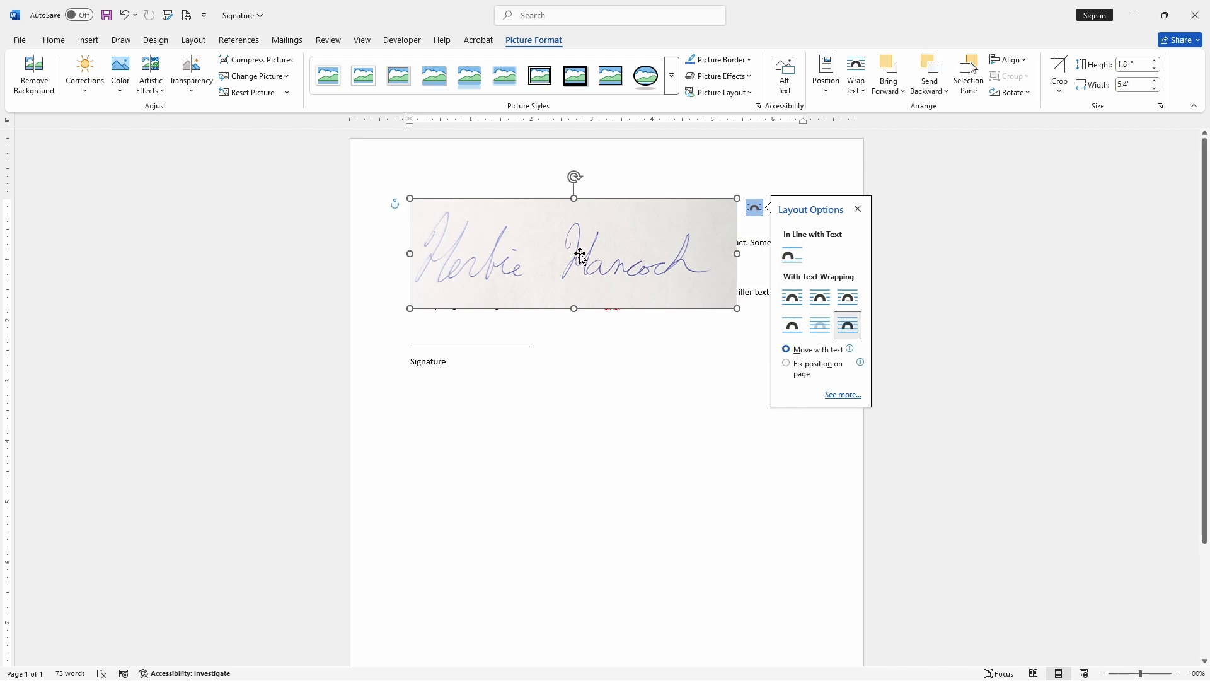
mouse_move(576, 254)
left_mouse_down()
mouse_move(604, 316)
mouse_move(649, 254)
mouse_move(590, 300)
left_mouse_up()
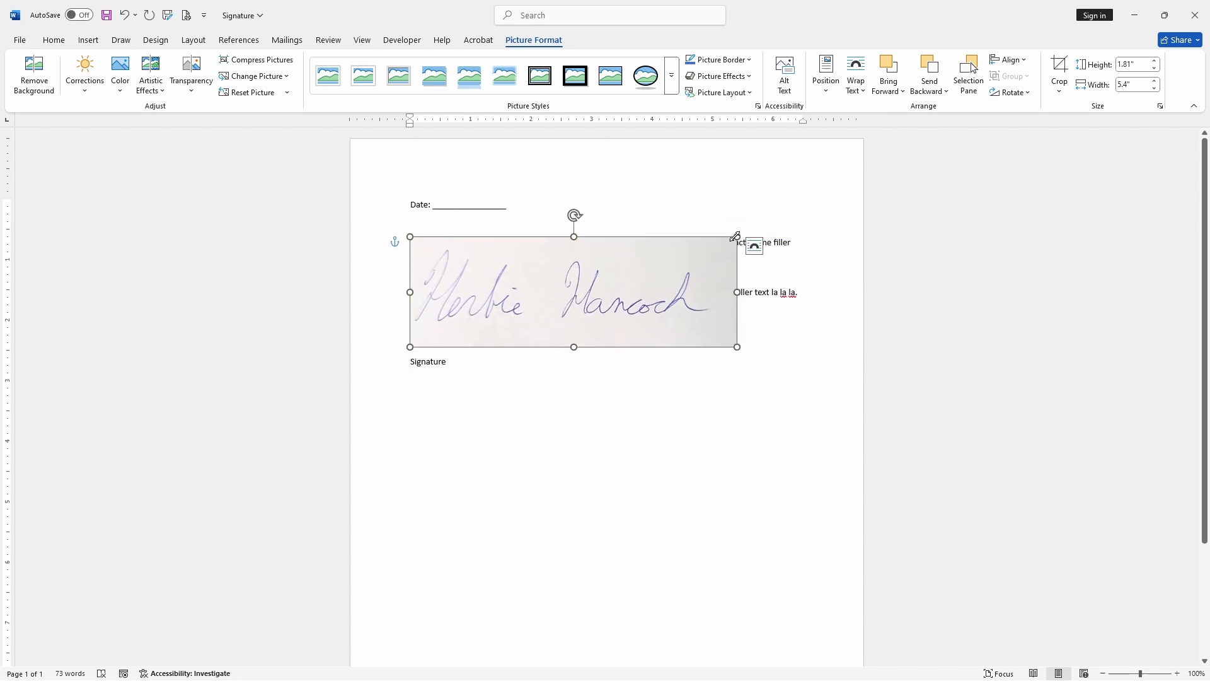
Step: Shrink the signature picture to about the signature line's width and make room to seat it directly above the line
mouse_move(736, 236)
left_mouse_down()
mouse_move(494, 317)
mouse_move(533, 315)
left_mouse_up()
left_click(660, 304)
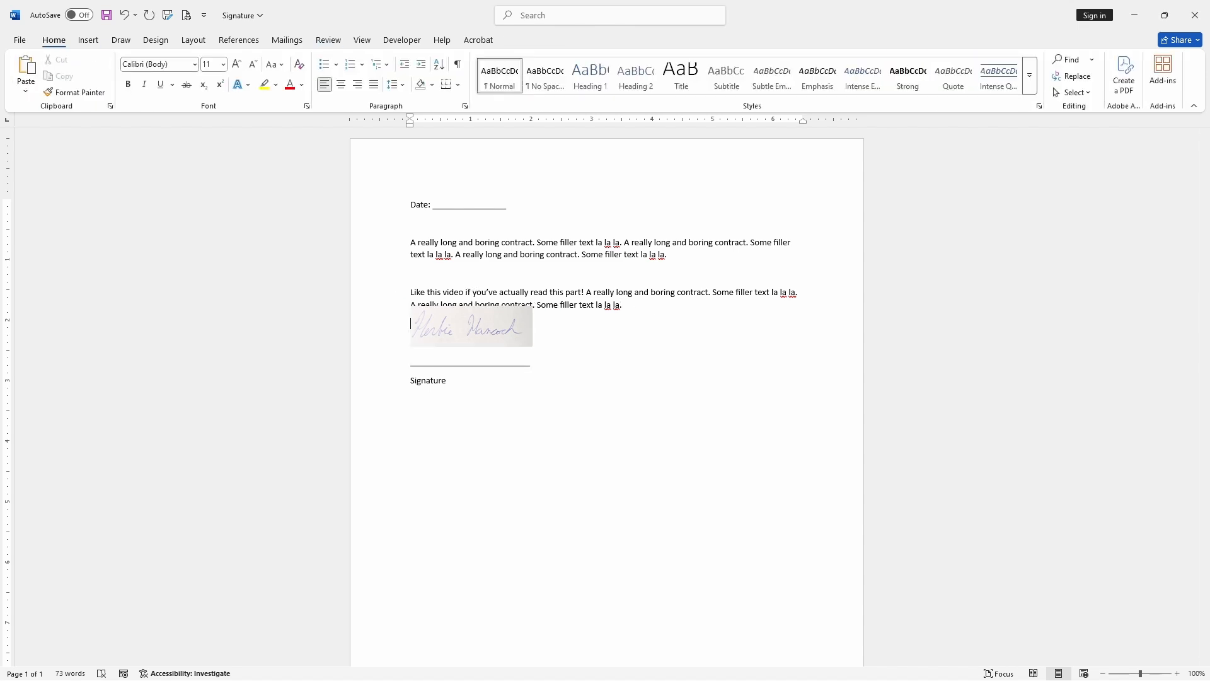
left_click_drag(473, 338, 473, 357)
left_click(723, 482)
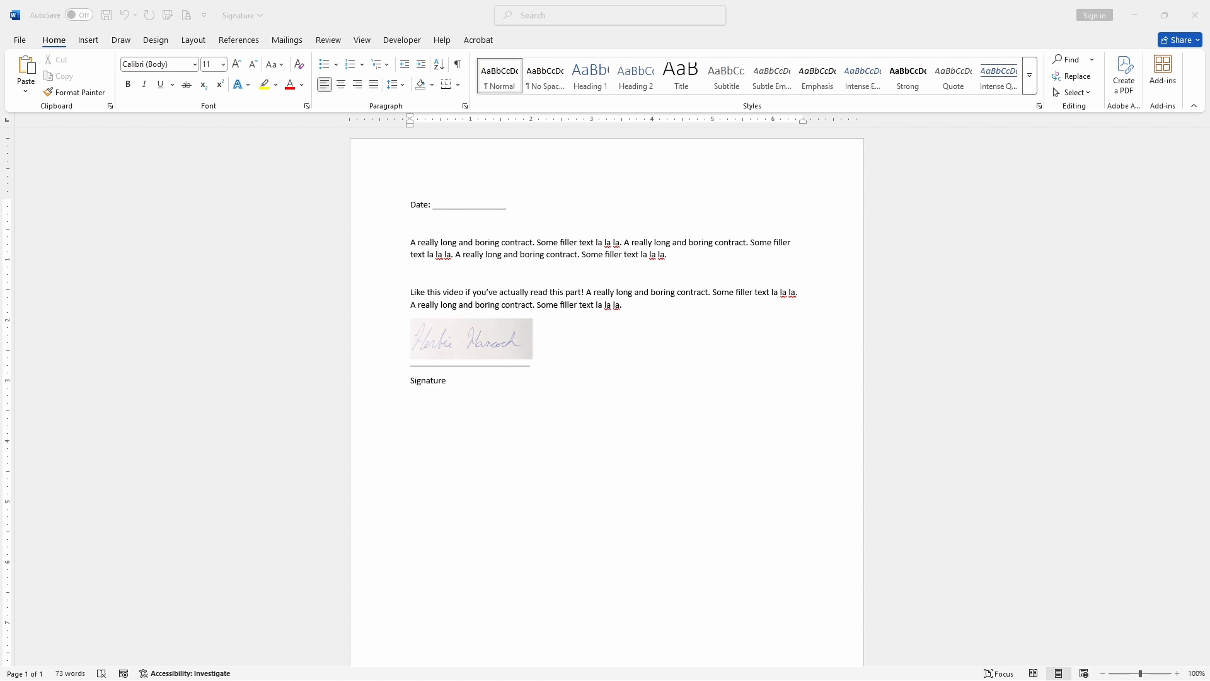
Step: Switch to Chrome, open adobe.com/express/feature/image/remove-background and upload the Handwriting image for background removal
left_click_drag(0, 126, 747, 139)
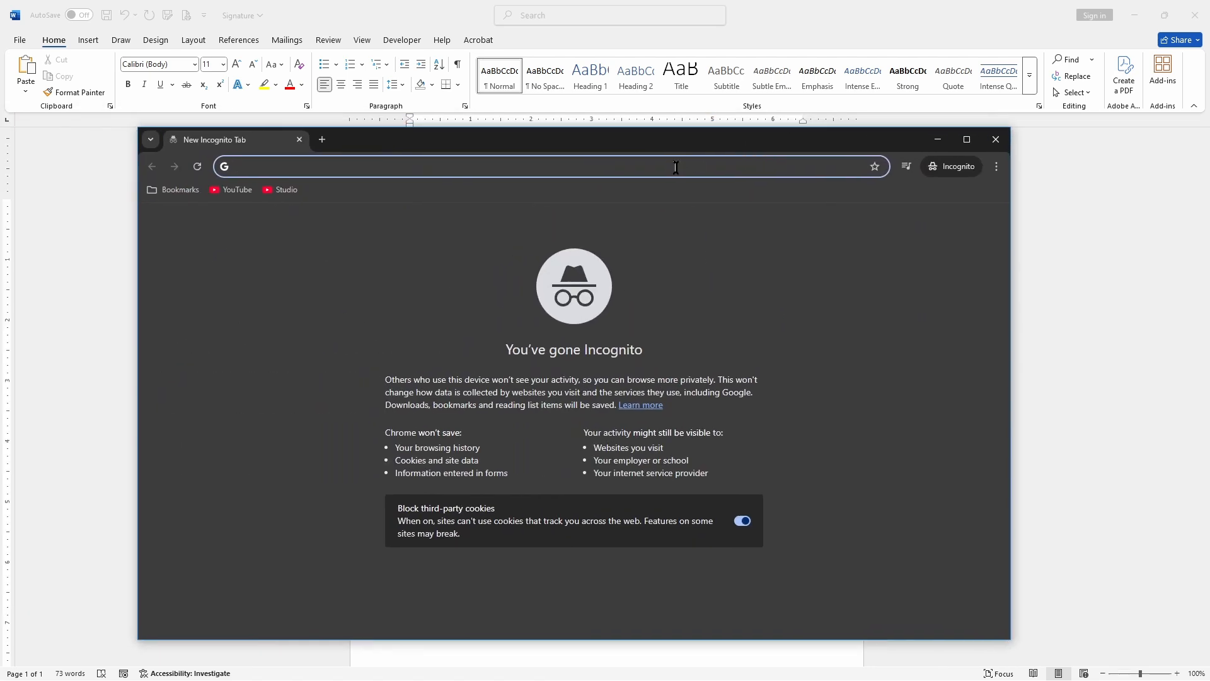
key("ctrl+v")
key("Return")
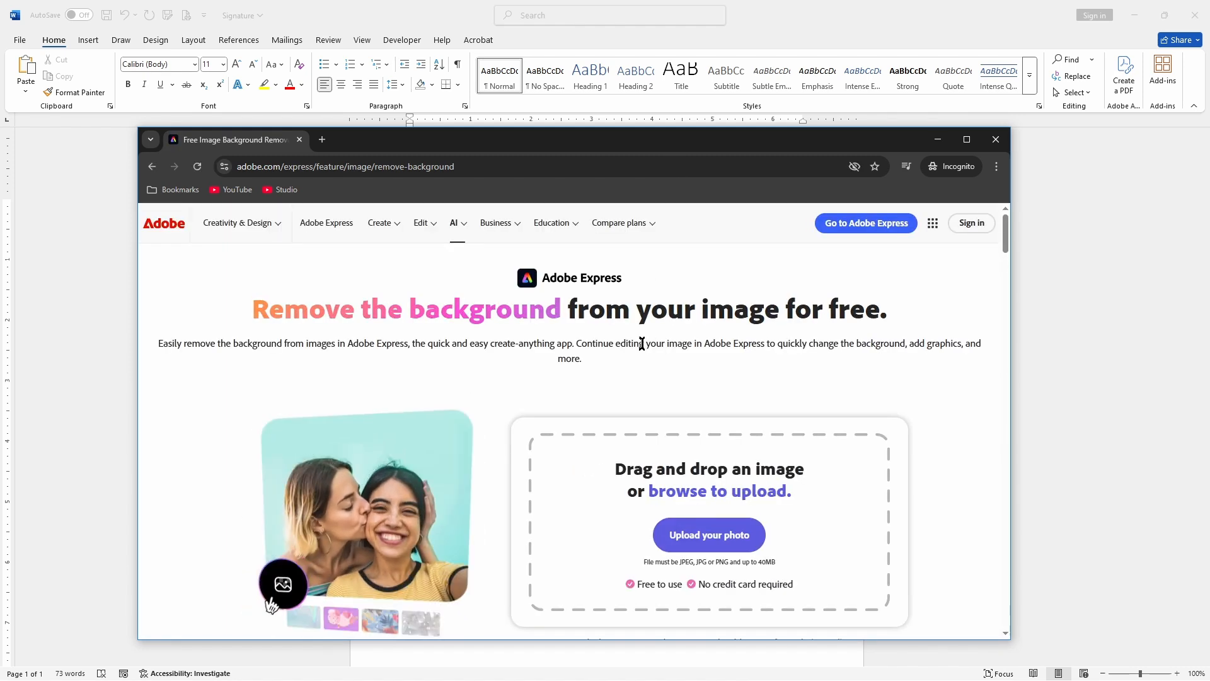
left_click(738, 545)
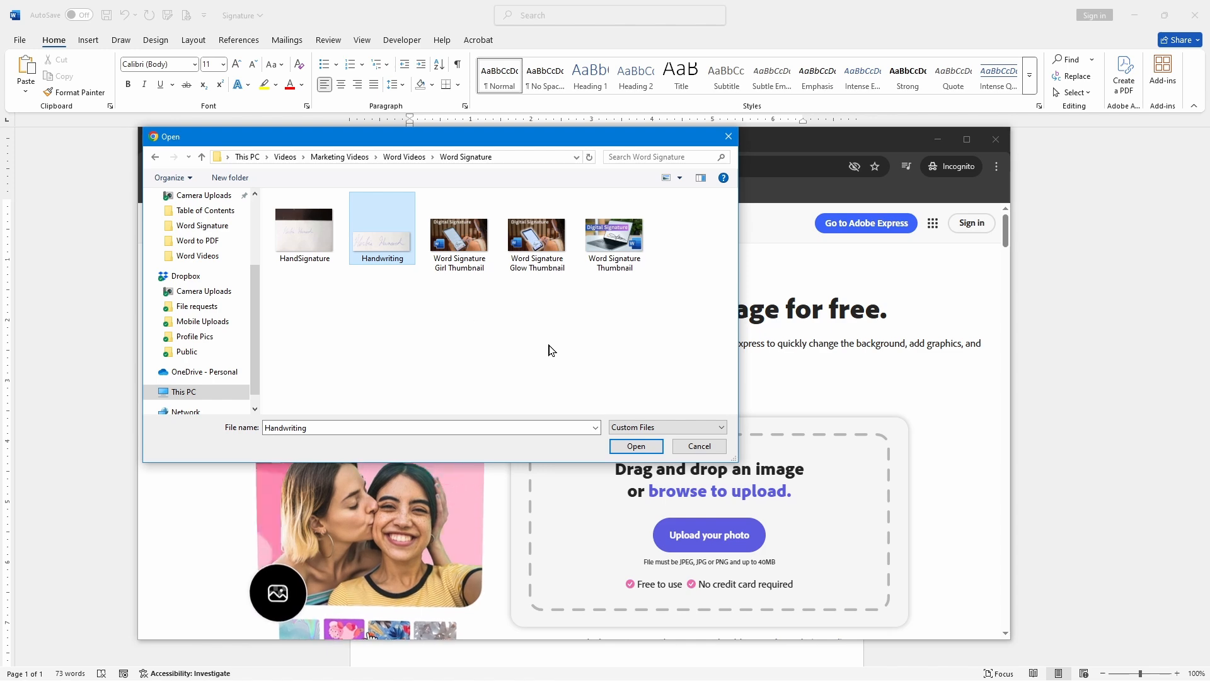
left_click(636, 445)
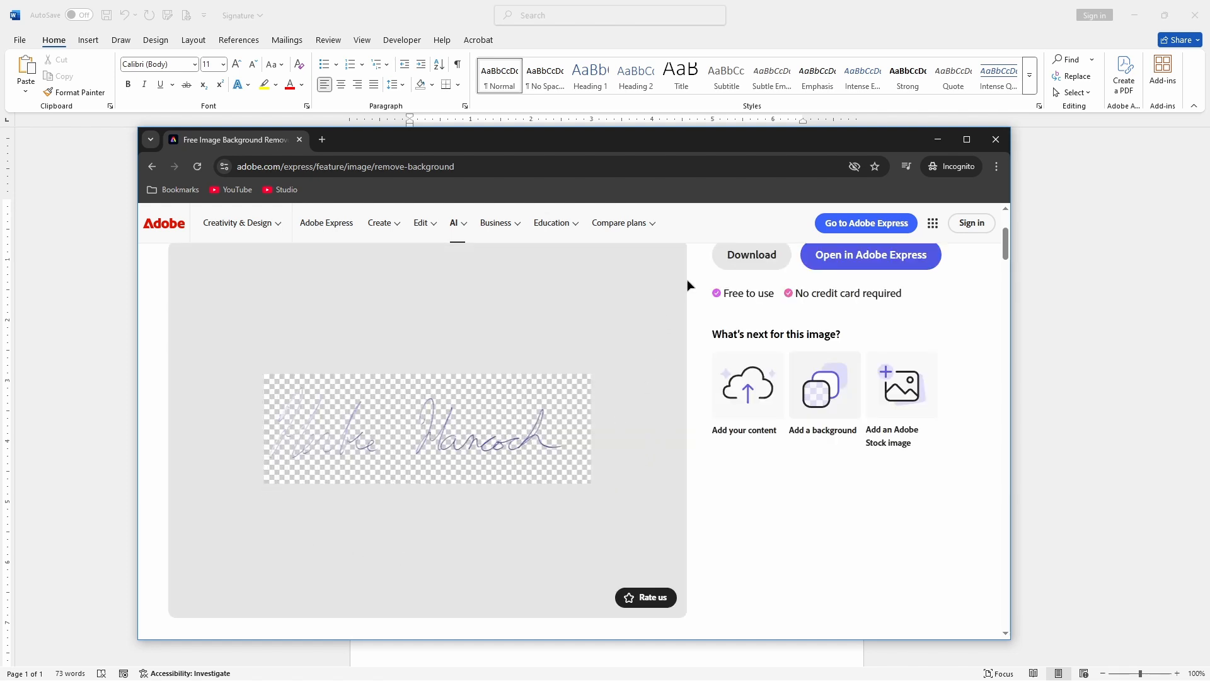
Step: Download the background-free signature as a PNG image named Handwriting-BG free in the Word Signature folder
left_click(746, 265)
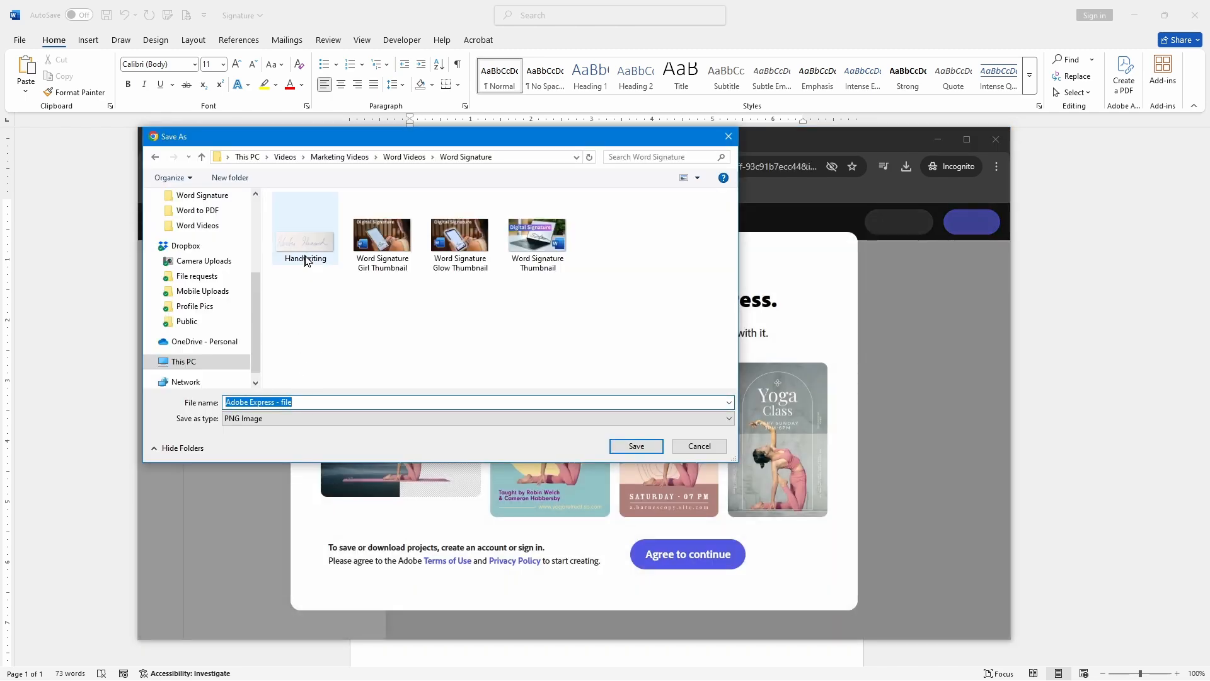
left_click(305, 264)
left_click(296, 402)
left_click(302, 400)
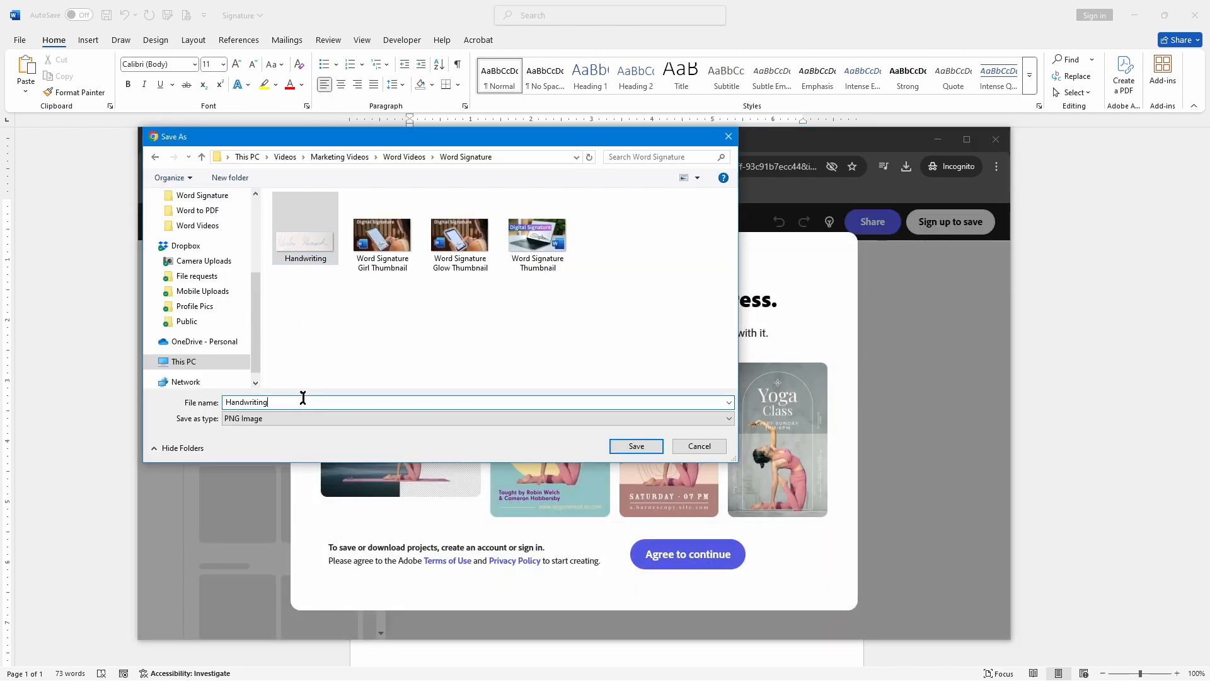
type("-")
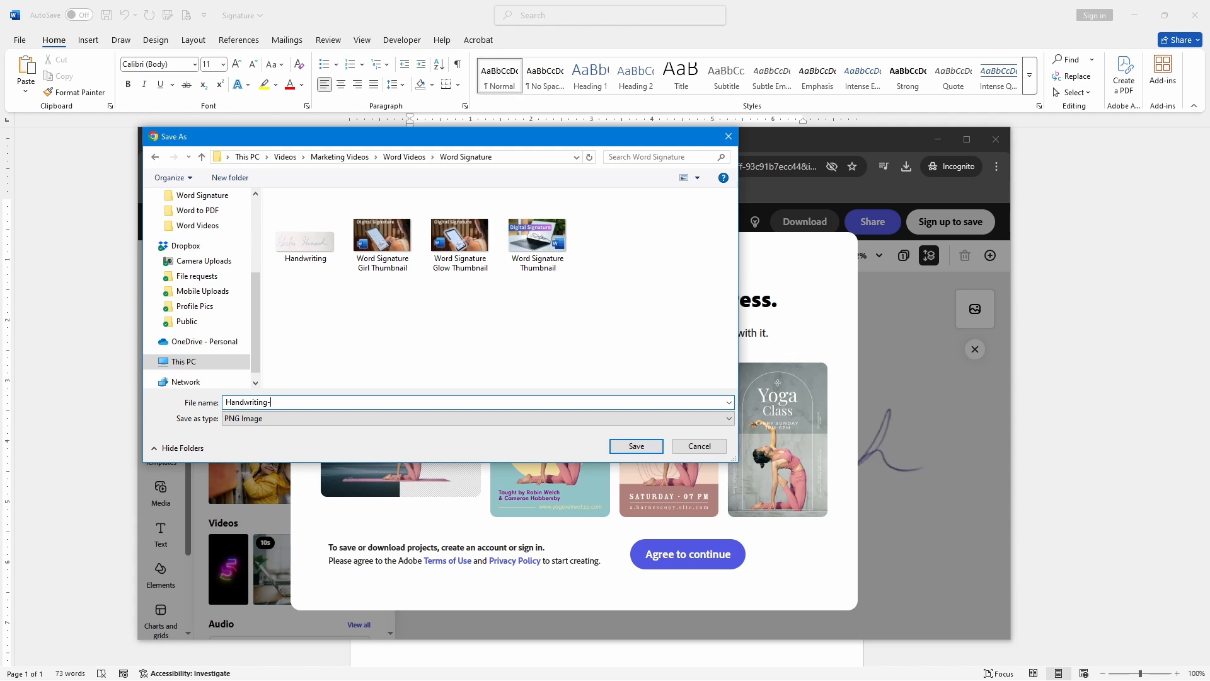
type("BG free")
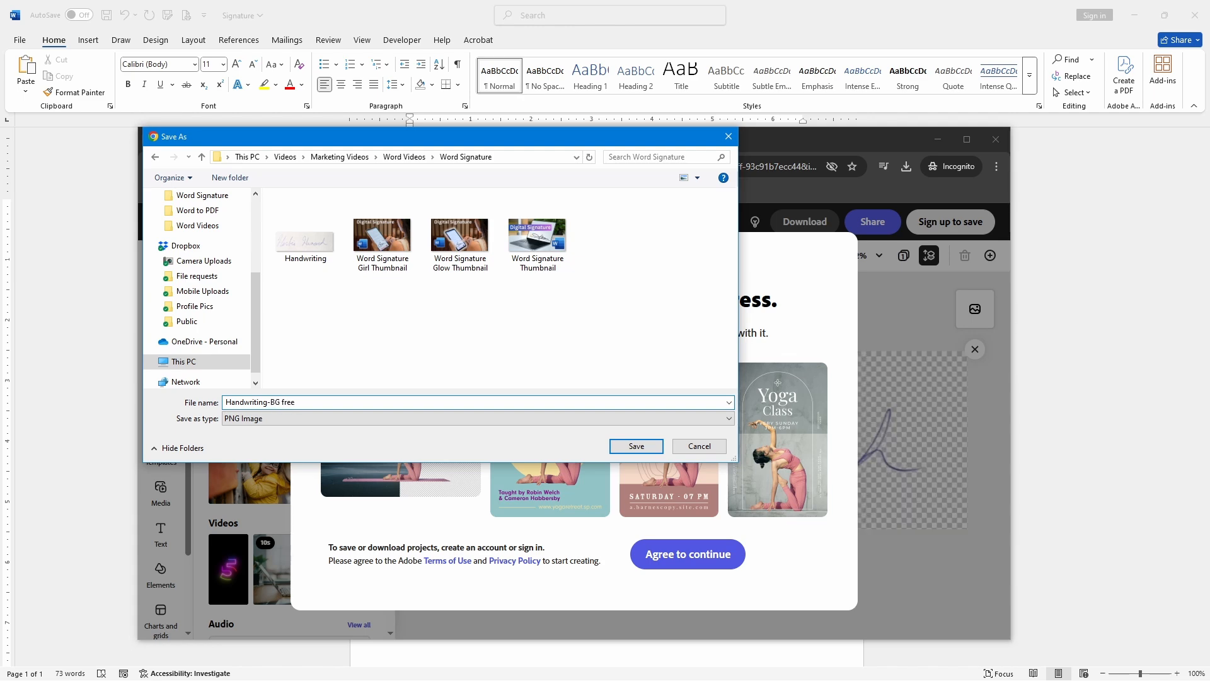
left_click(633, 449)
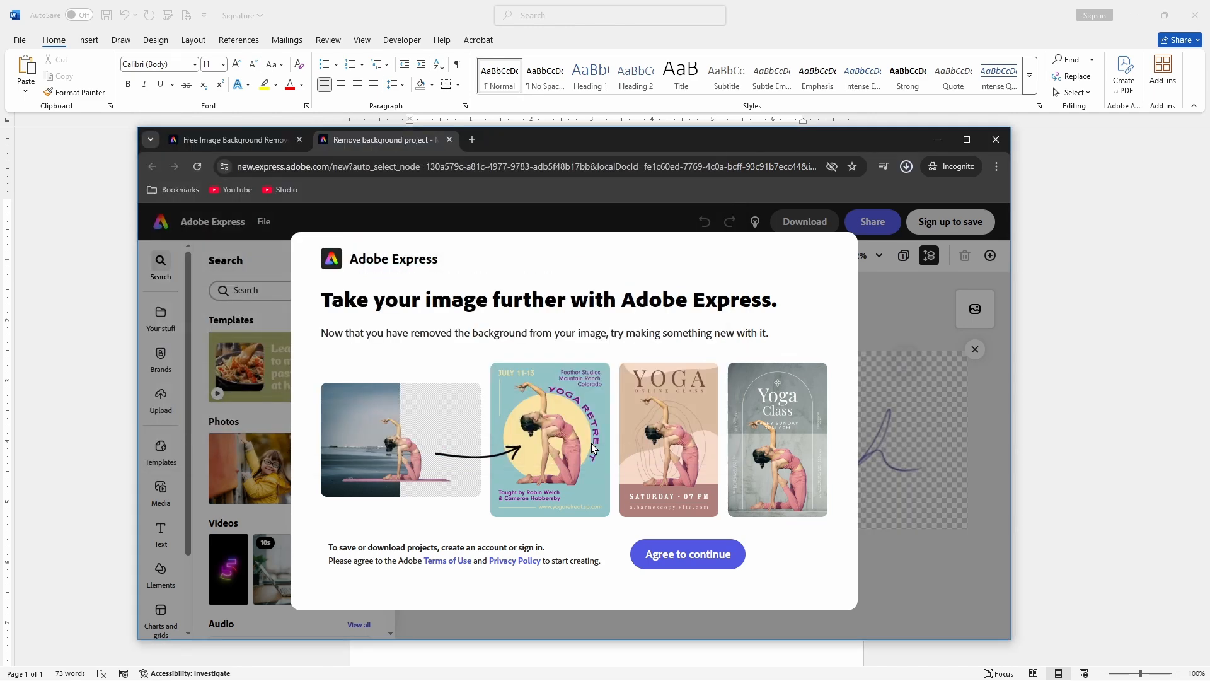
Step: Switch back to Word and delete the signature picture with the grey background above the signature line
left_click(784, 6)
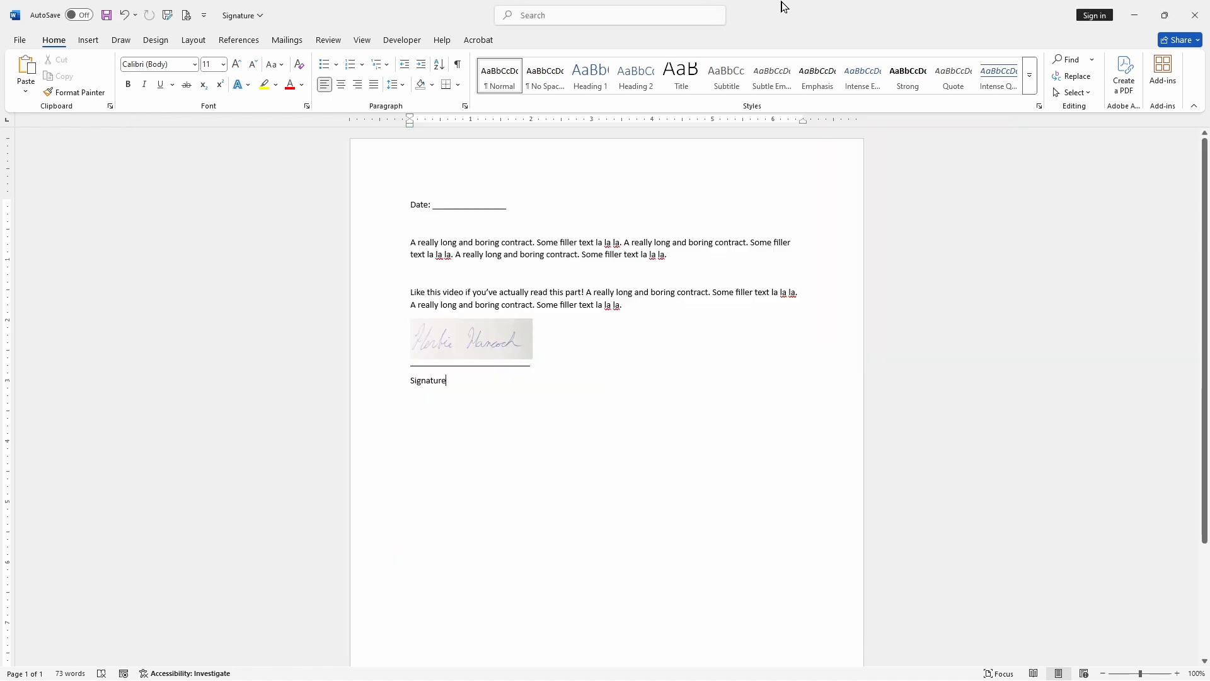
left_click(497, 338)
key("Delete")
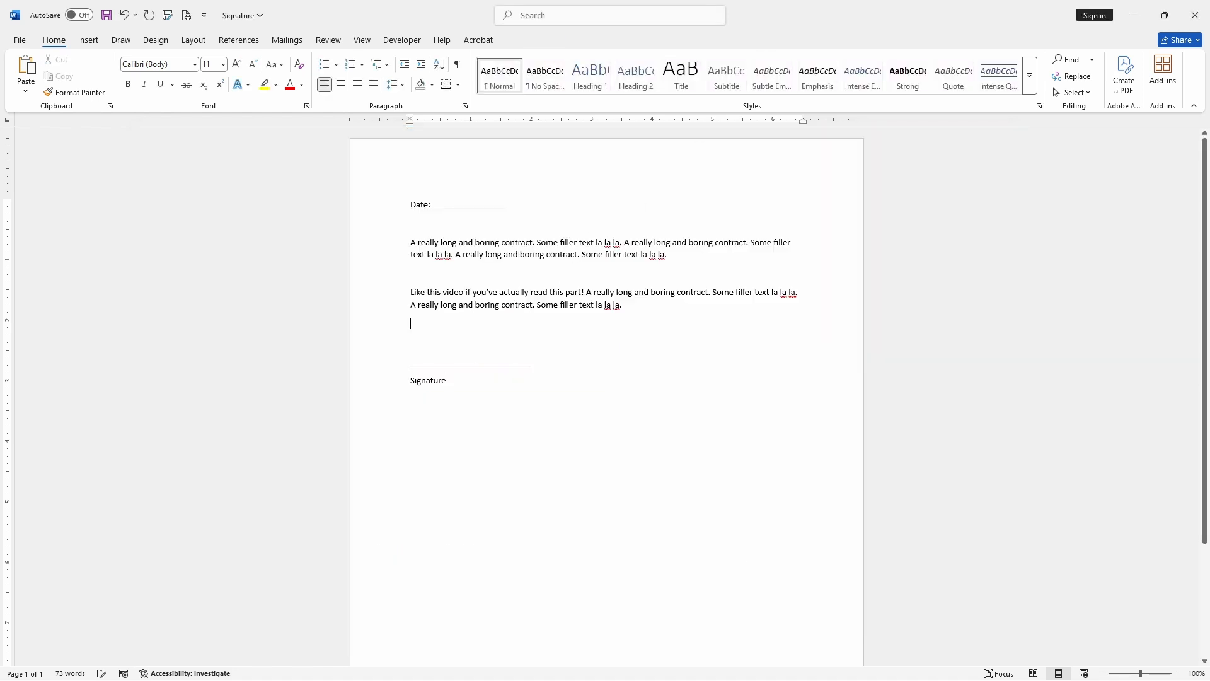
Step: Insert the Handwriting-BG free picture from this device above the signature line and resize it from its corner
left_click(89, 41)
left_click(158, 88)
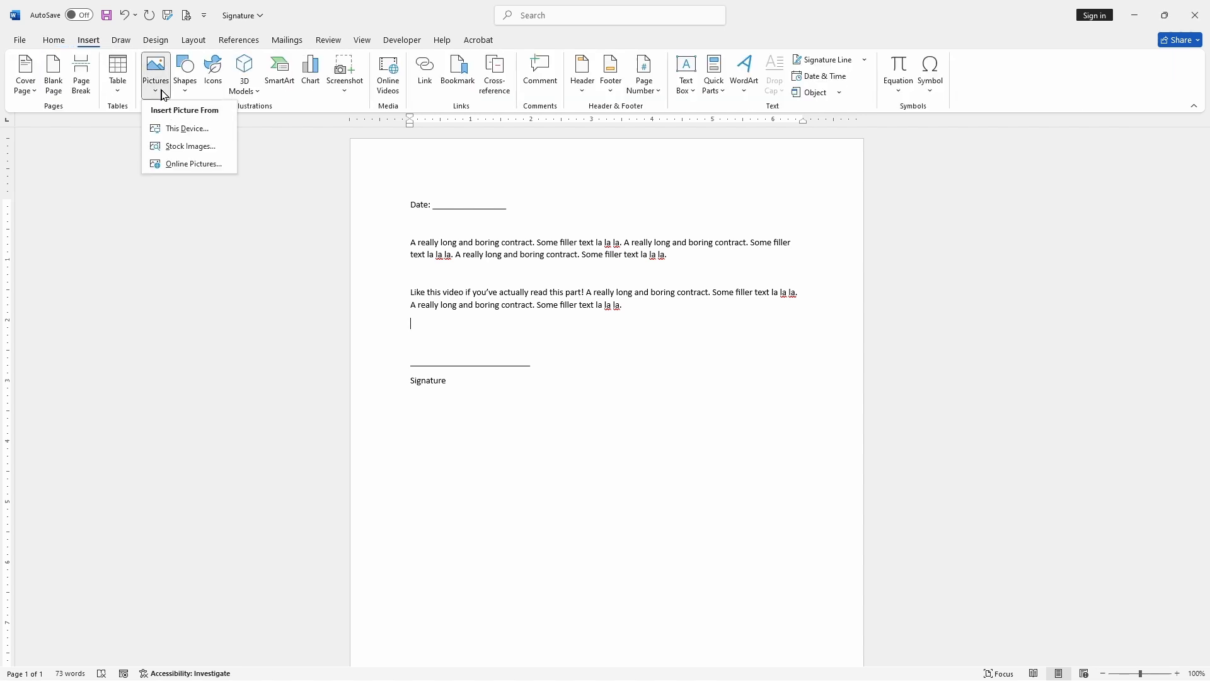
left_click(211, 130)
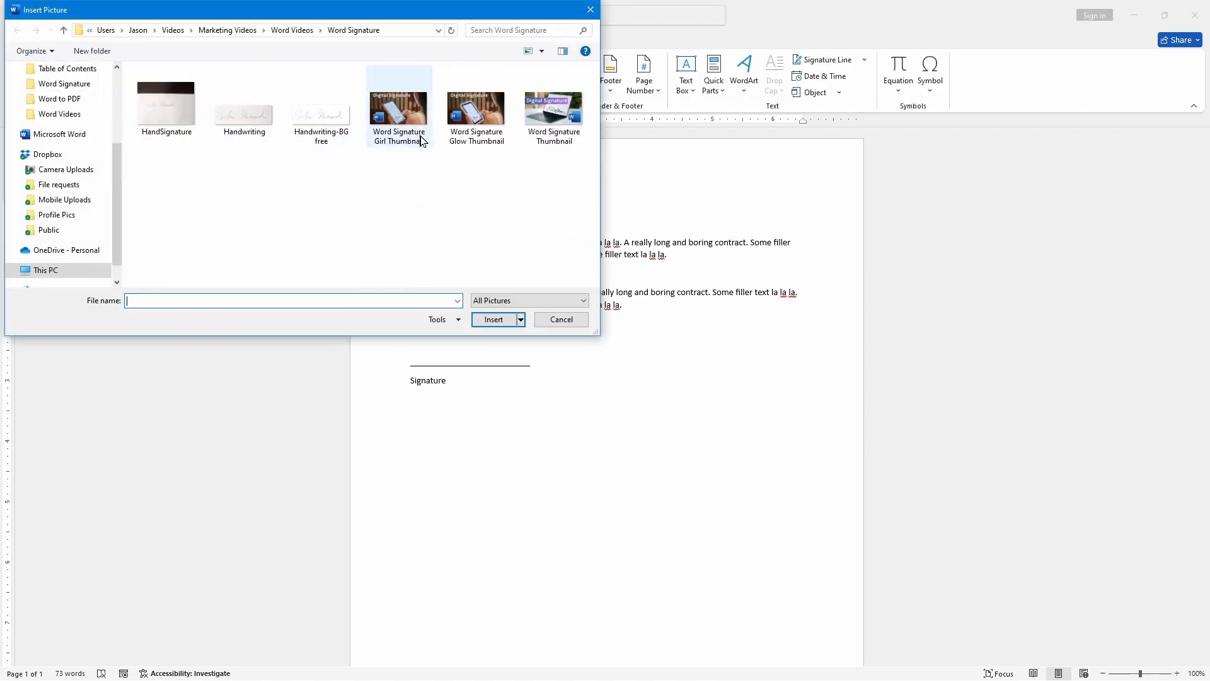
left_click(313, 135)
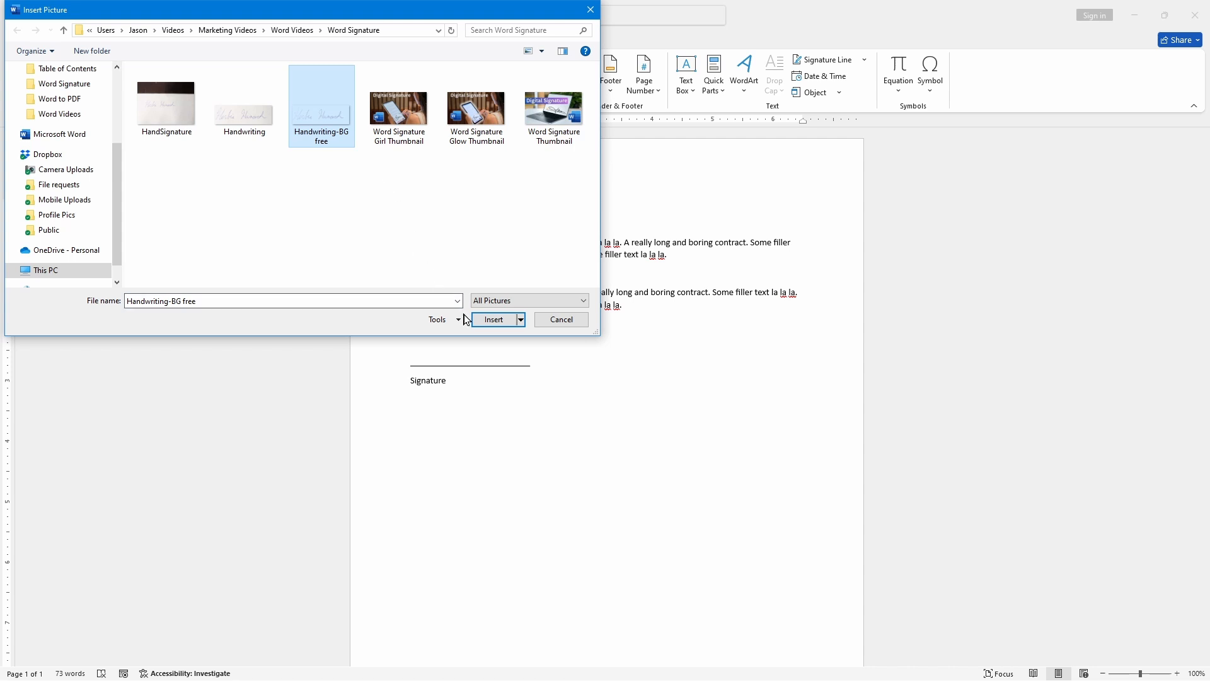
left_click(482, 323)
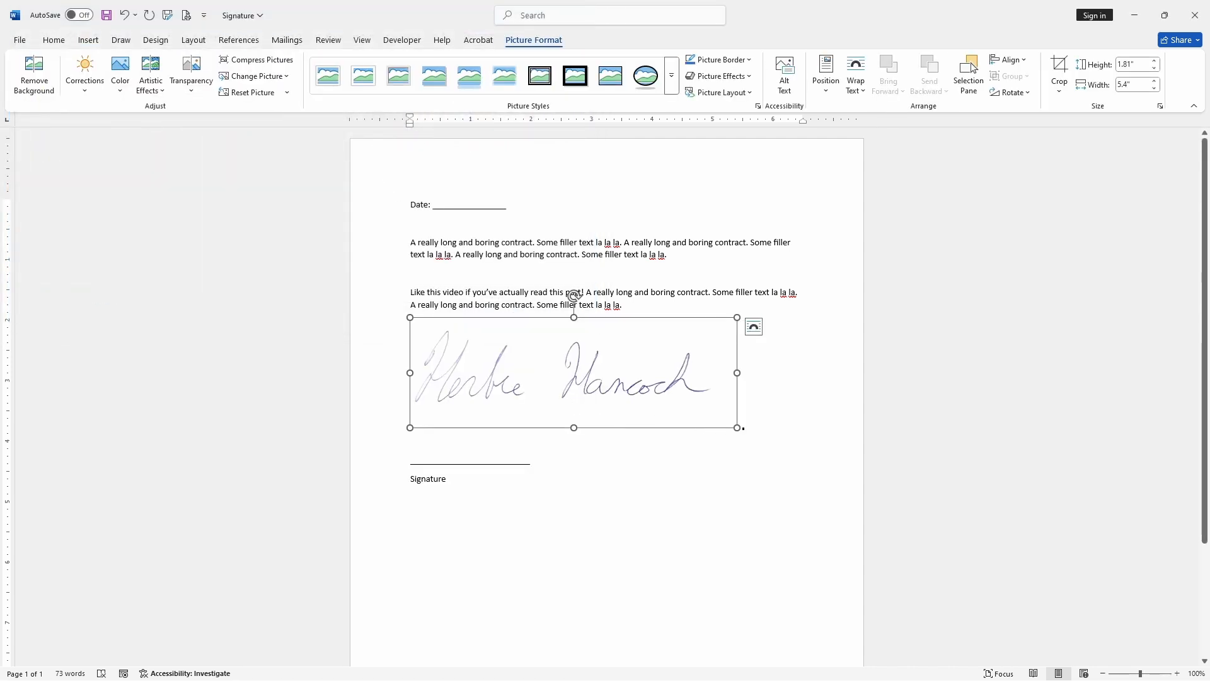
mouse_move(737, 428)
left_mouse_down()
mouse_move(637, 354)
mouse_move(548, 332)
mouse_move(689, 476)
mouse_move(650, 447)
left_mouse_up()
left_click(657, 493)
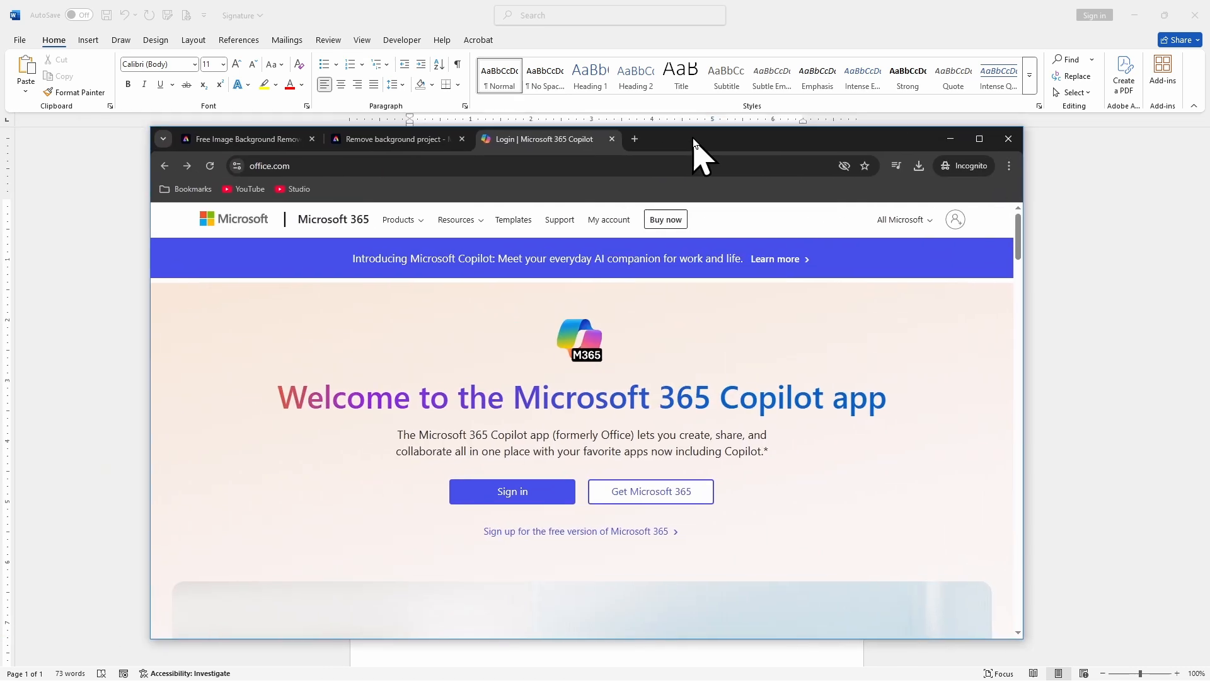
Step: Sign in to Microsoft 365 from the office.com page in Chrome and close the desktop Word document
left_click_drag(692, 139, 712, 141)
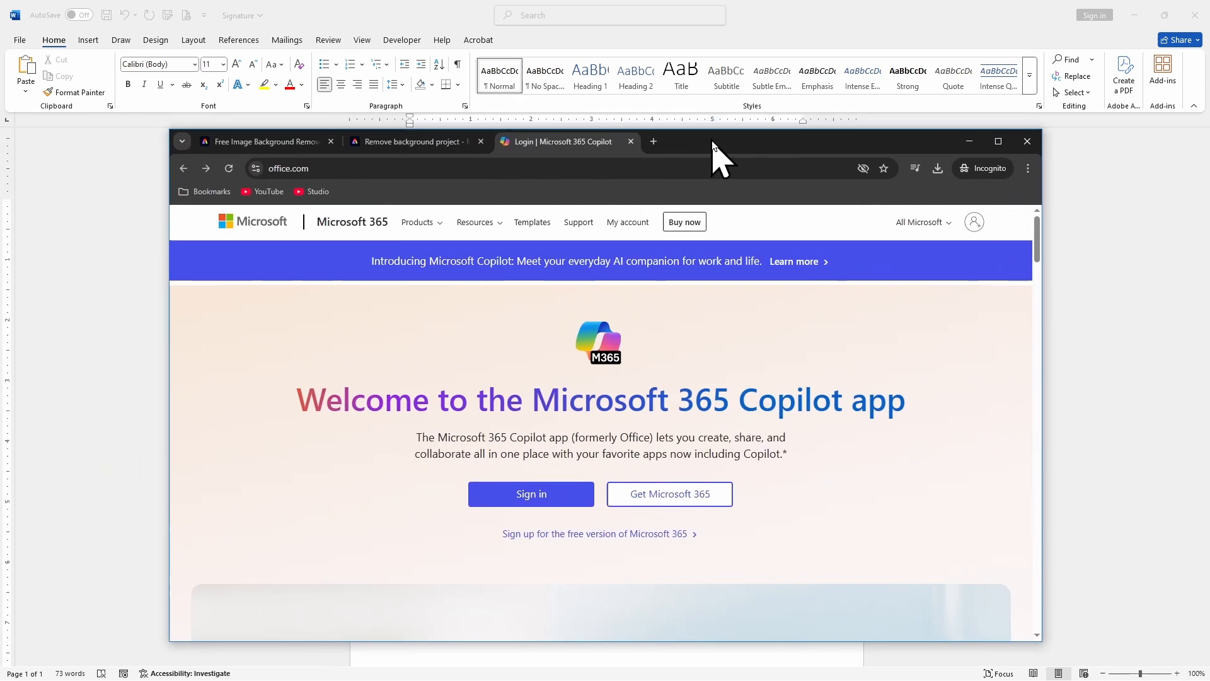
left_click(545, 495)
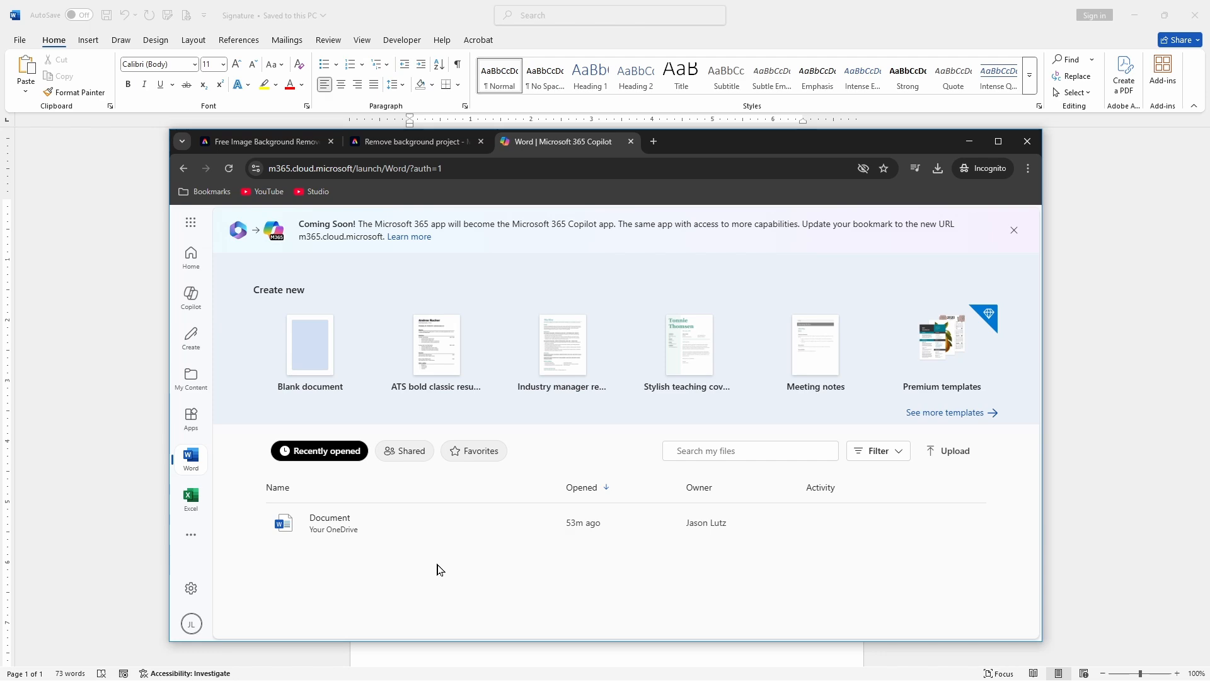
left_click(1185, 16)
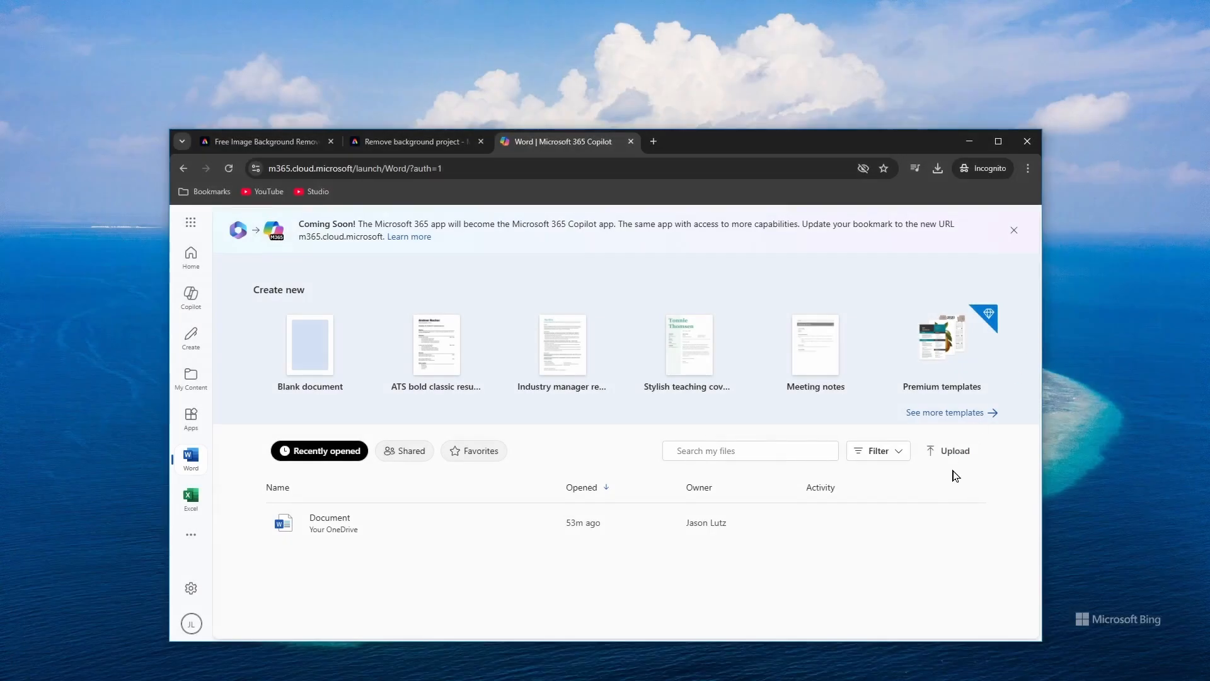
Step: Upload the Signature Word document to Word for the web and view its signature area
left_click(954, 451)
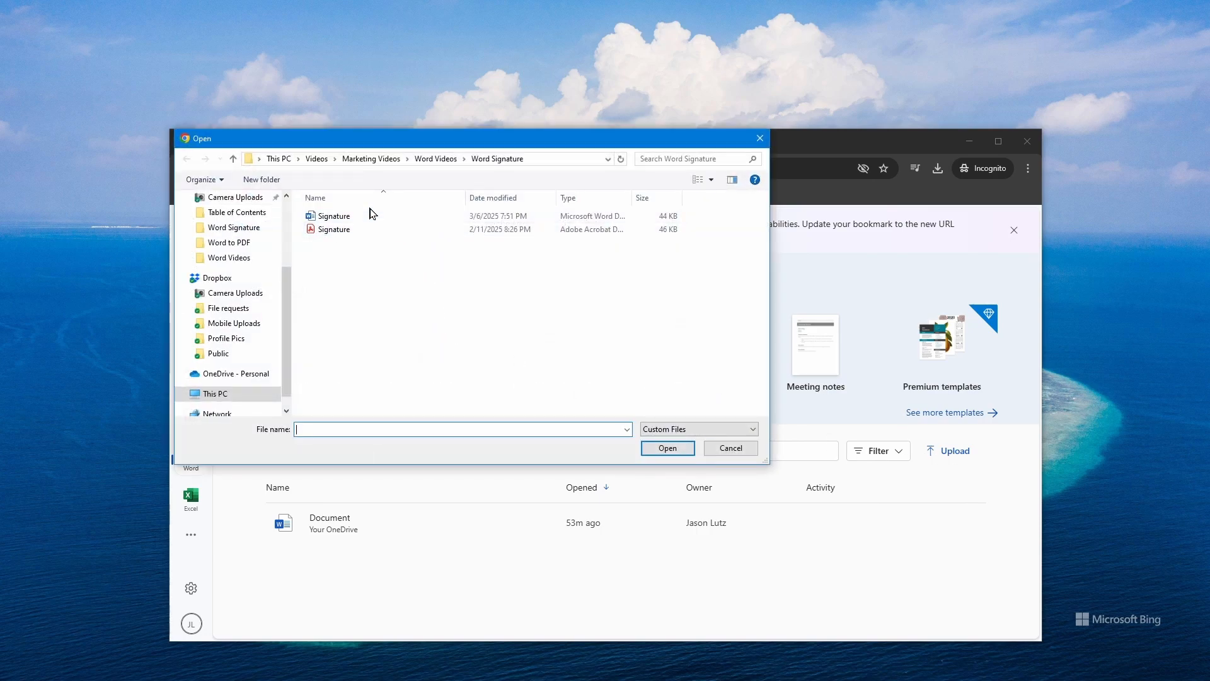
double_click(372, 214)
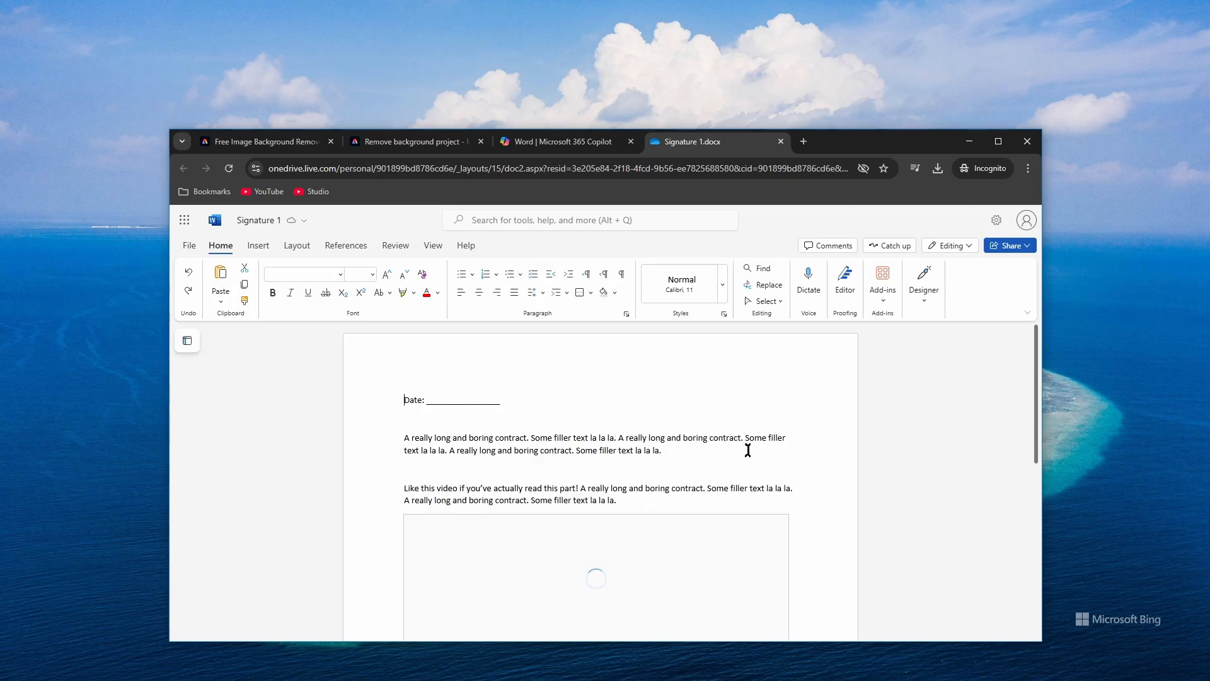
scroll(744, 451, "down", 2)
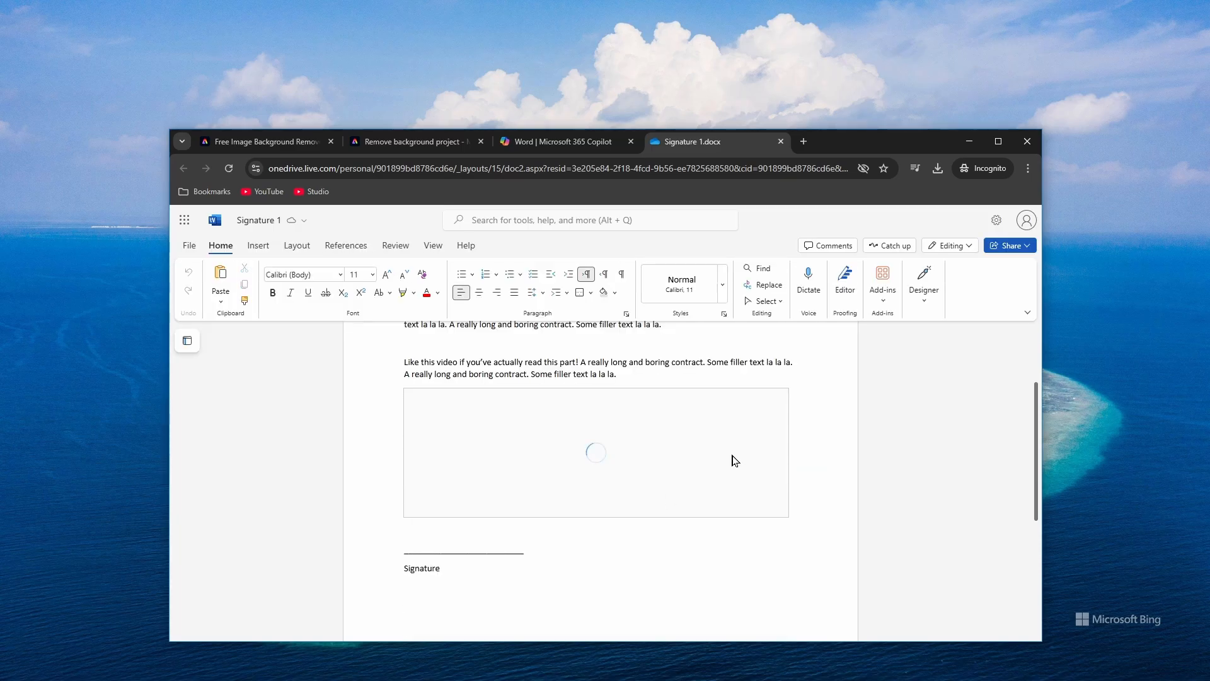
Step: Delete the signature picture above the signature line and insert the Handwriting-BG free picture from this device in its place
left_click(673, 457)
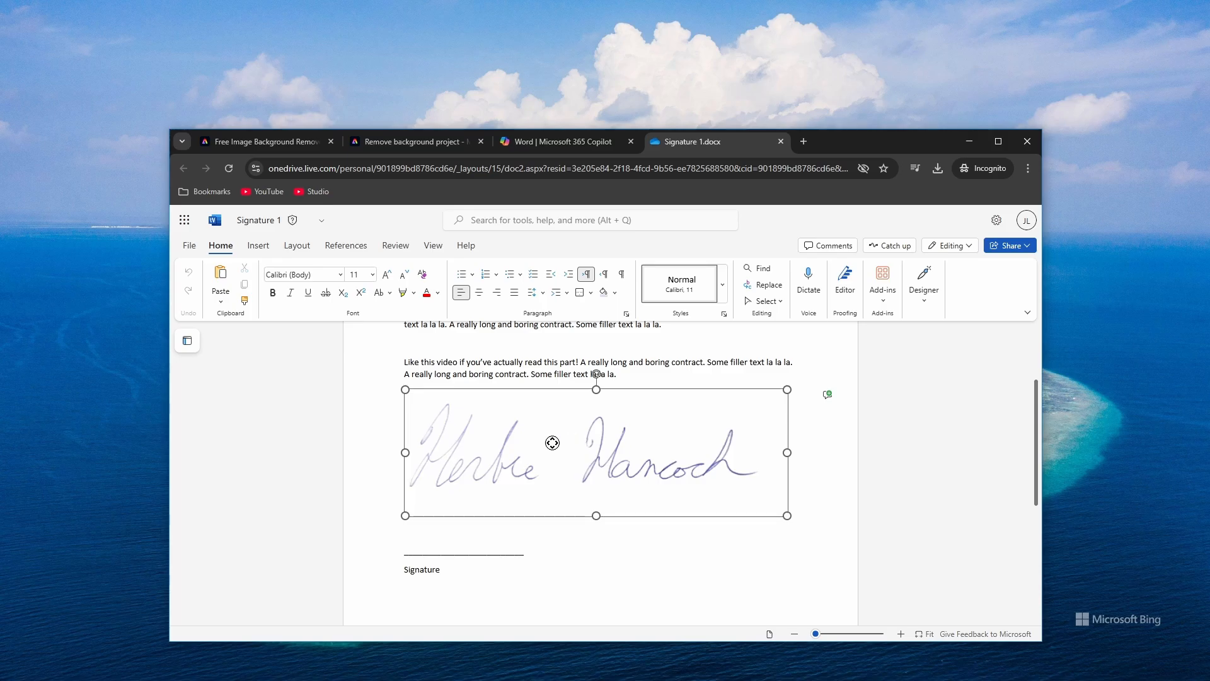
key("Delete")
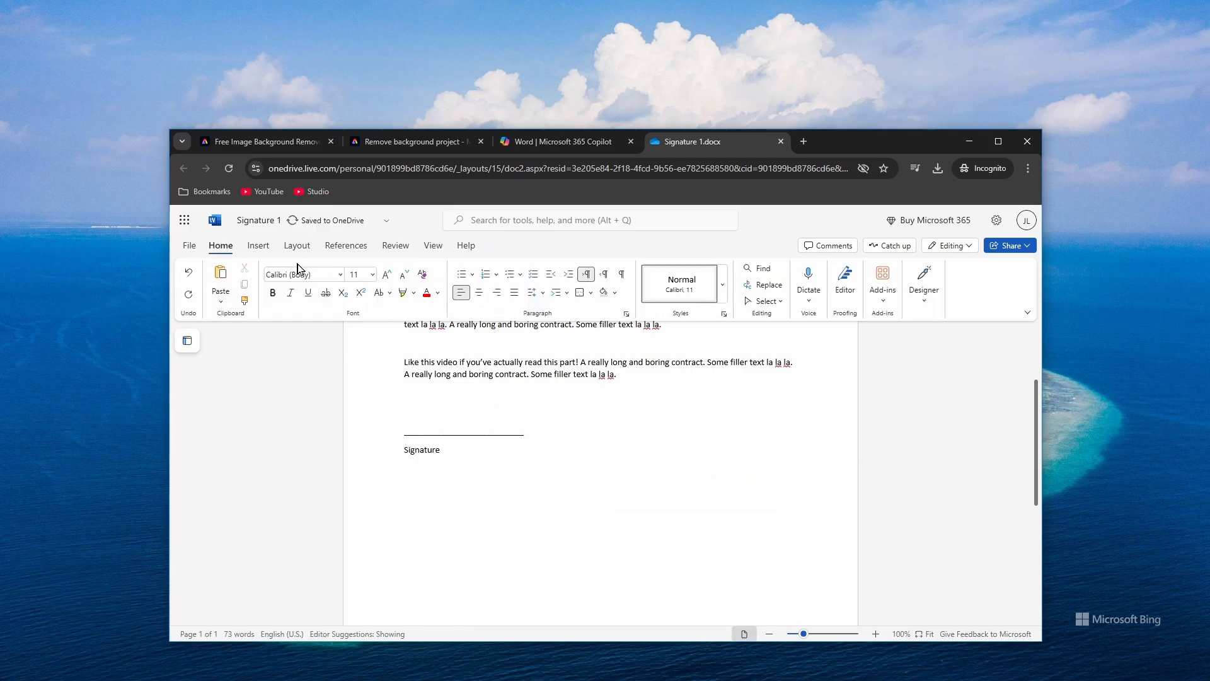
left_click(258, 246)
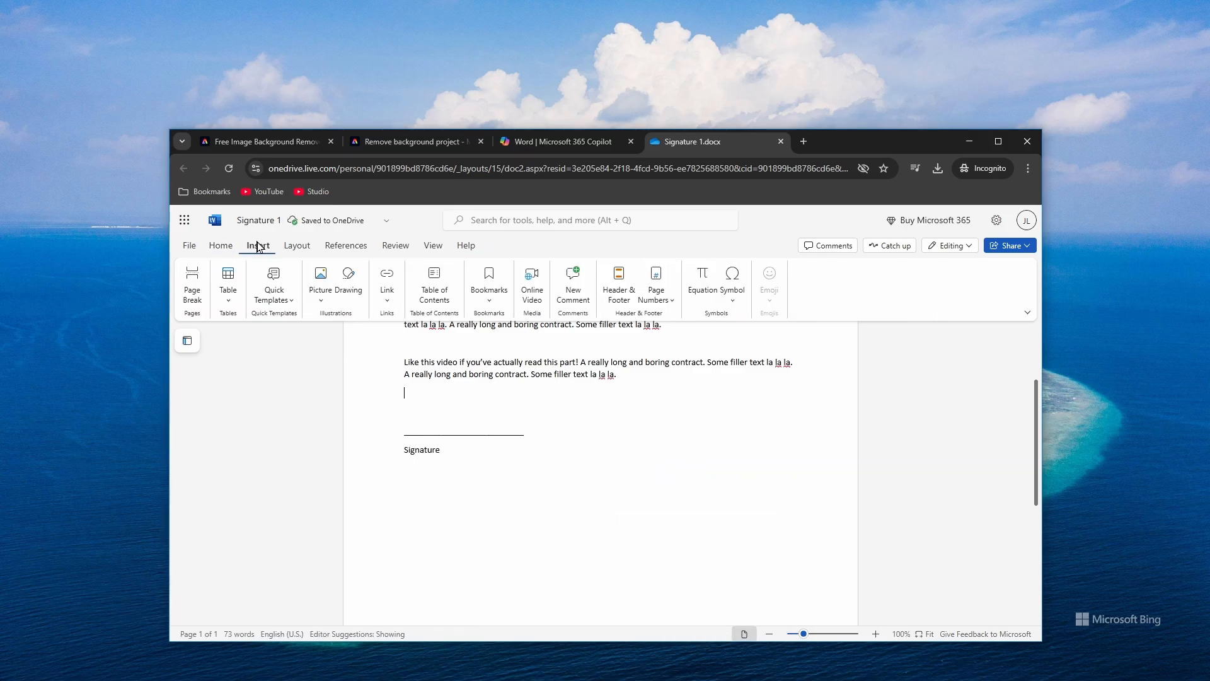
left_click(325, 298)
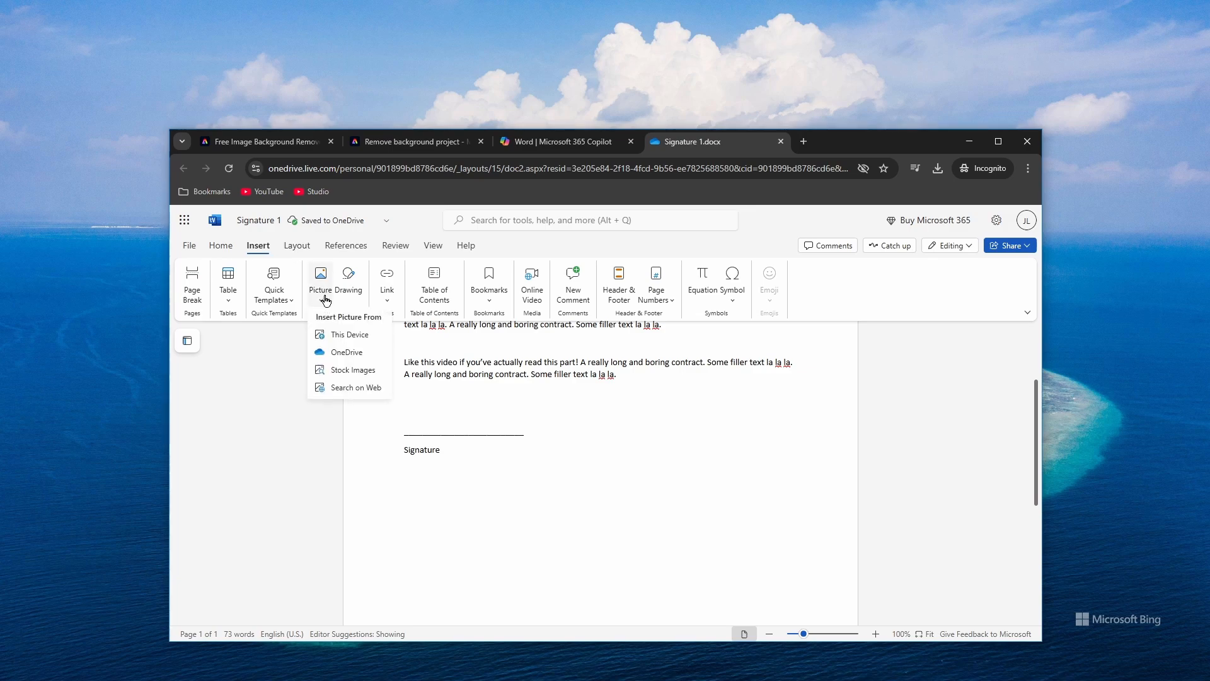
left_click(370, 338)
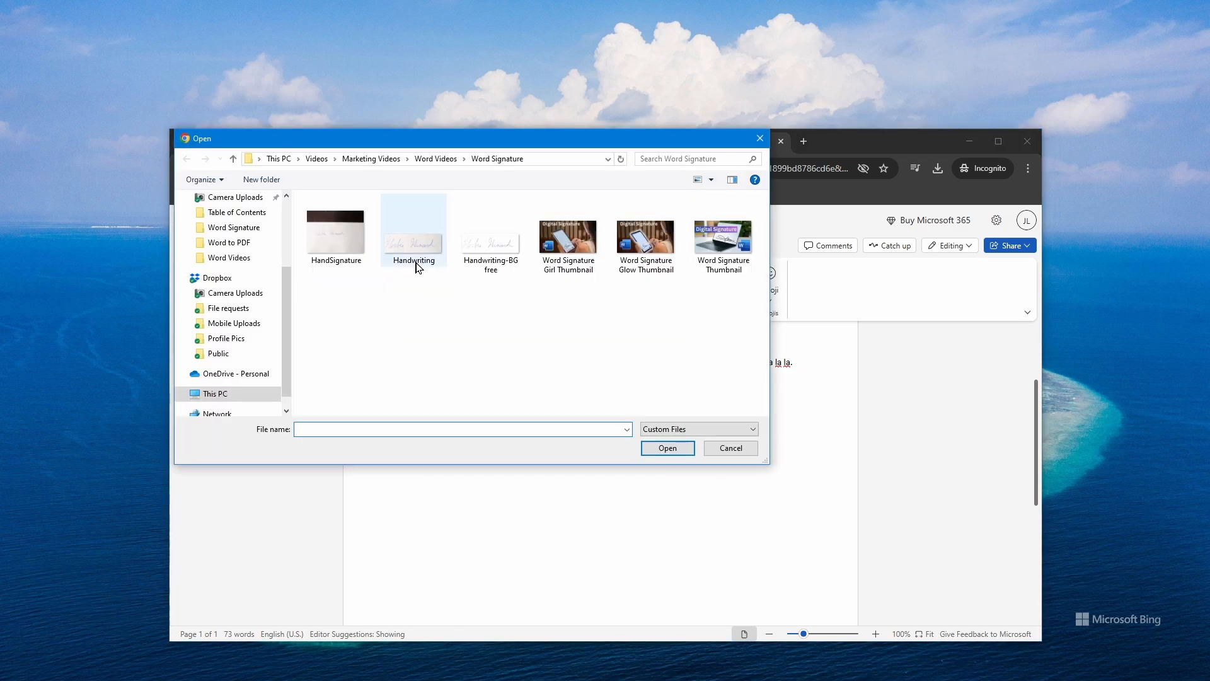
double_click(493, 239)
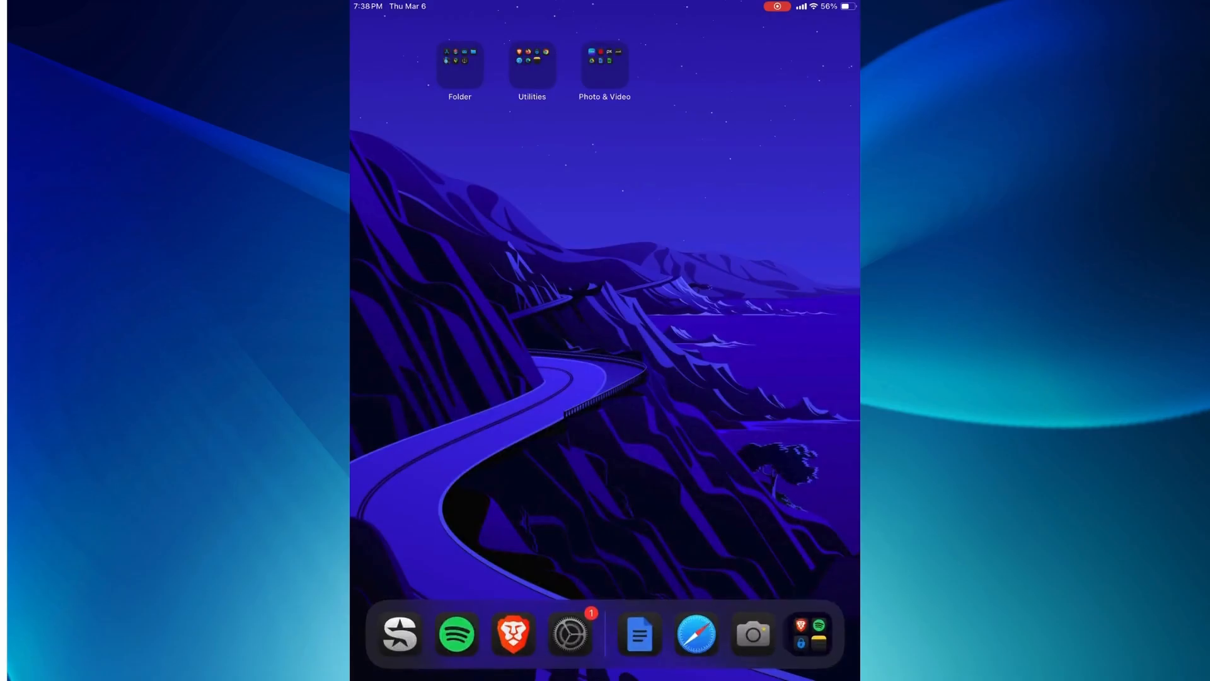
Step: Switch to the iPad's Camera app, take a photo of a blank sheet of paper and open the shot
left_click(753, 633)
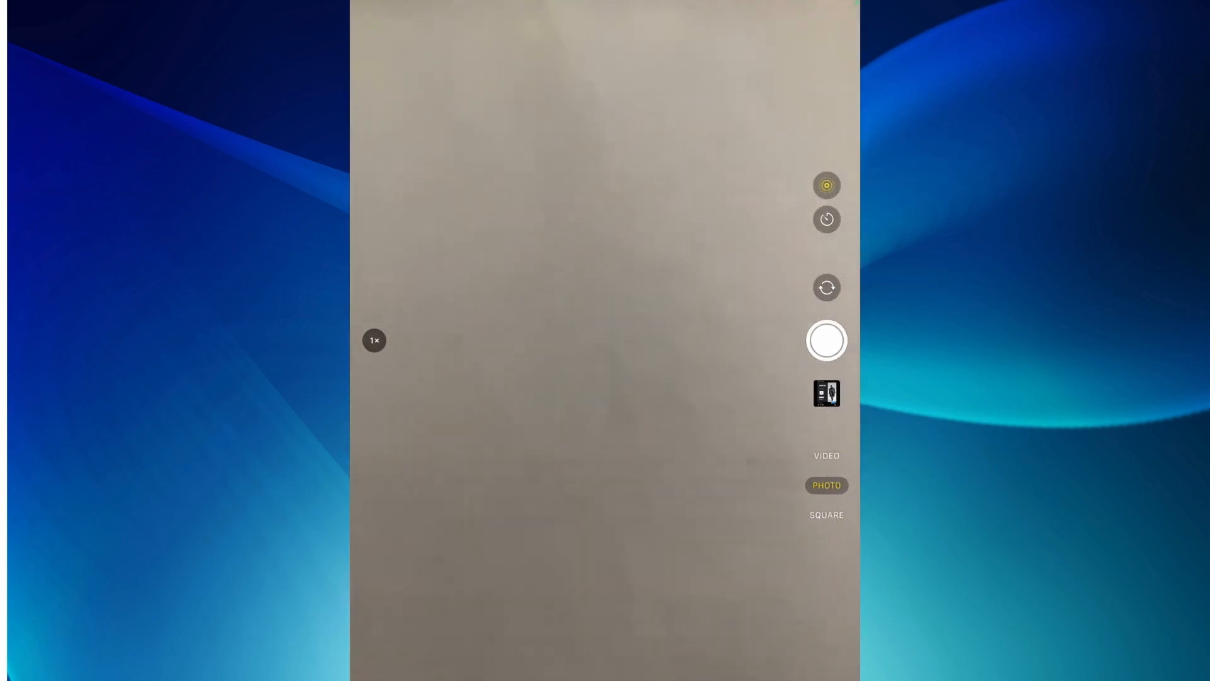
left_click(827, 340)
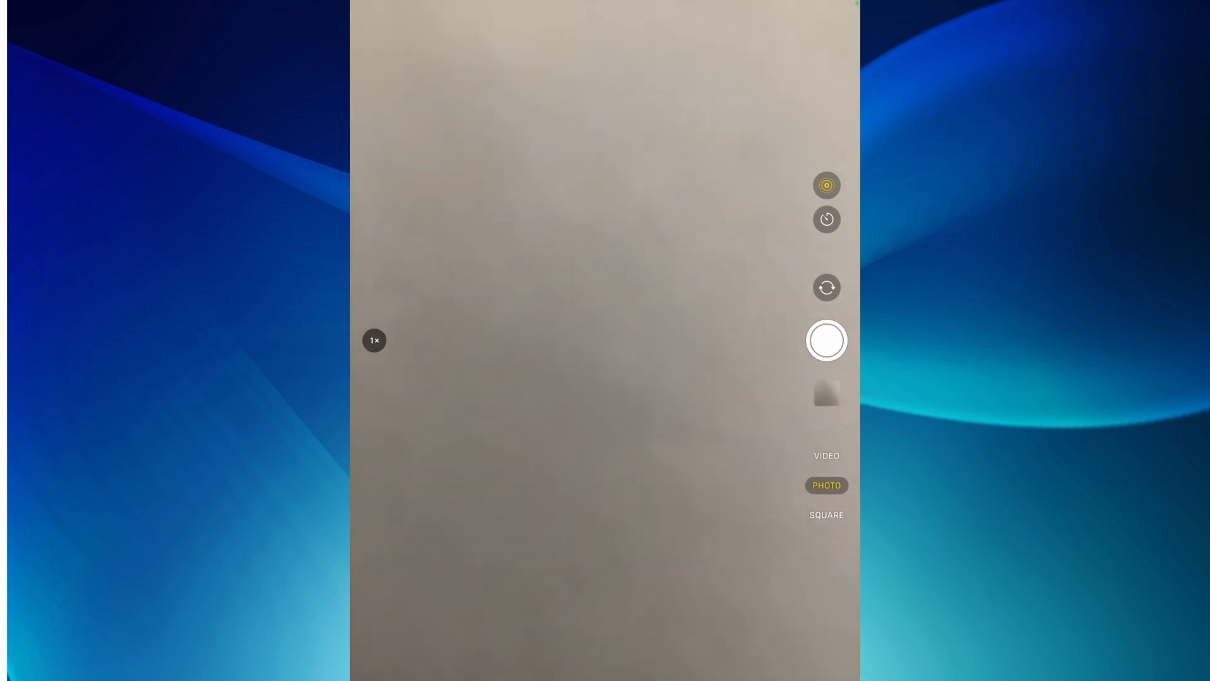
left_click(827, 393)
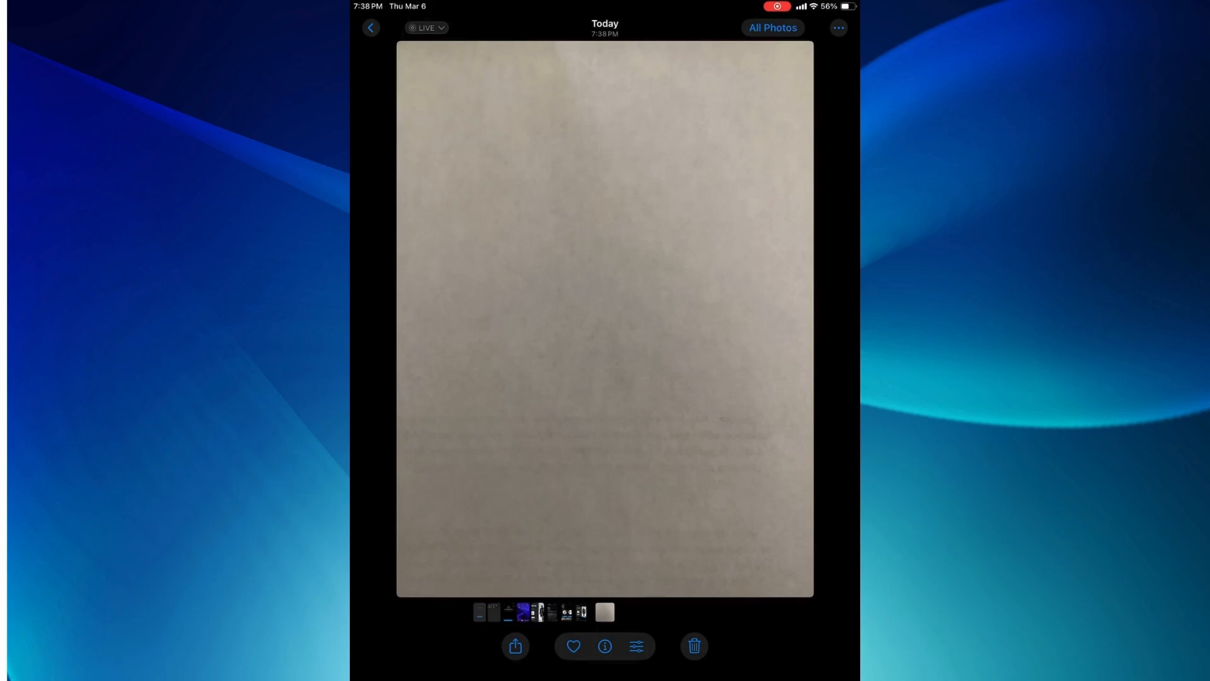
Step: Open the blank paper photo for editing in Markup and accept turning off Live Photo
left_click(604, 646)
left_click(636, 646)
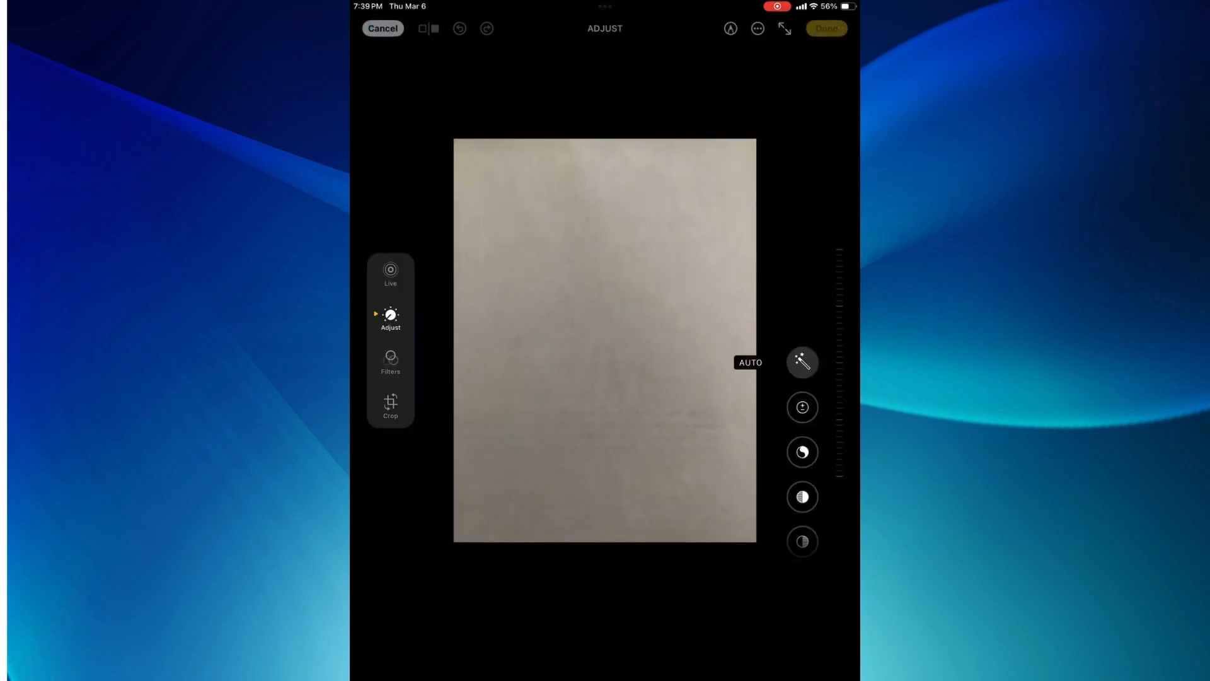
left_click(729, 29)
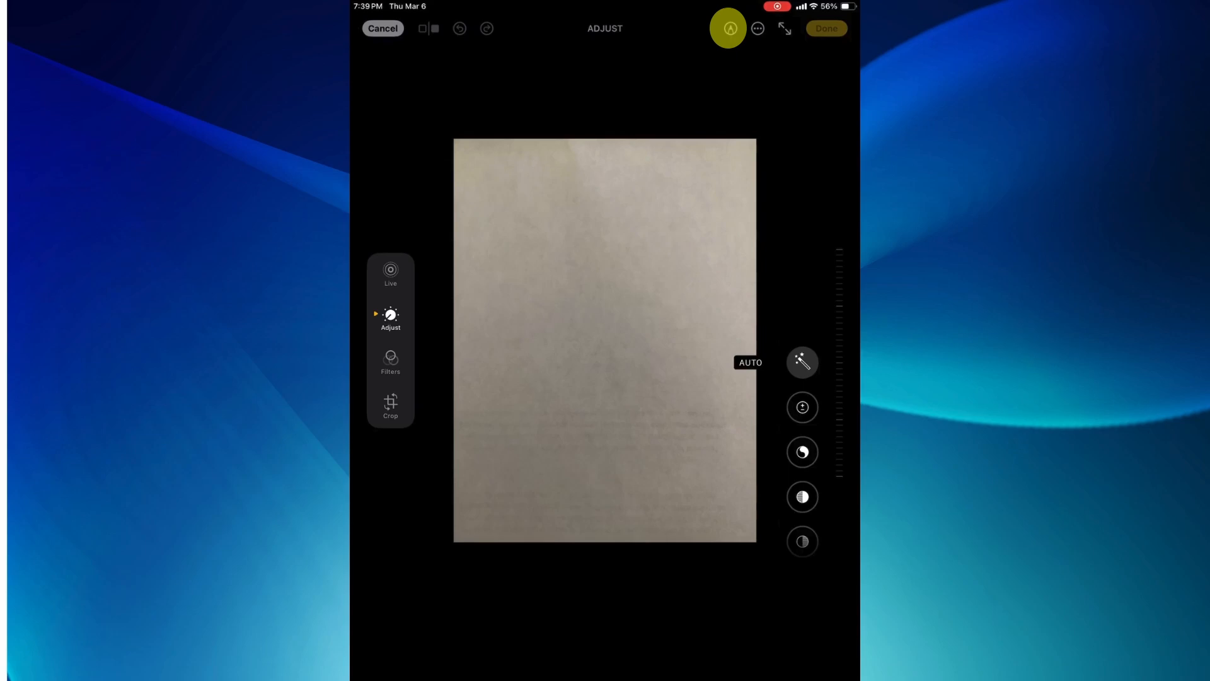
left_click(729, 28)
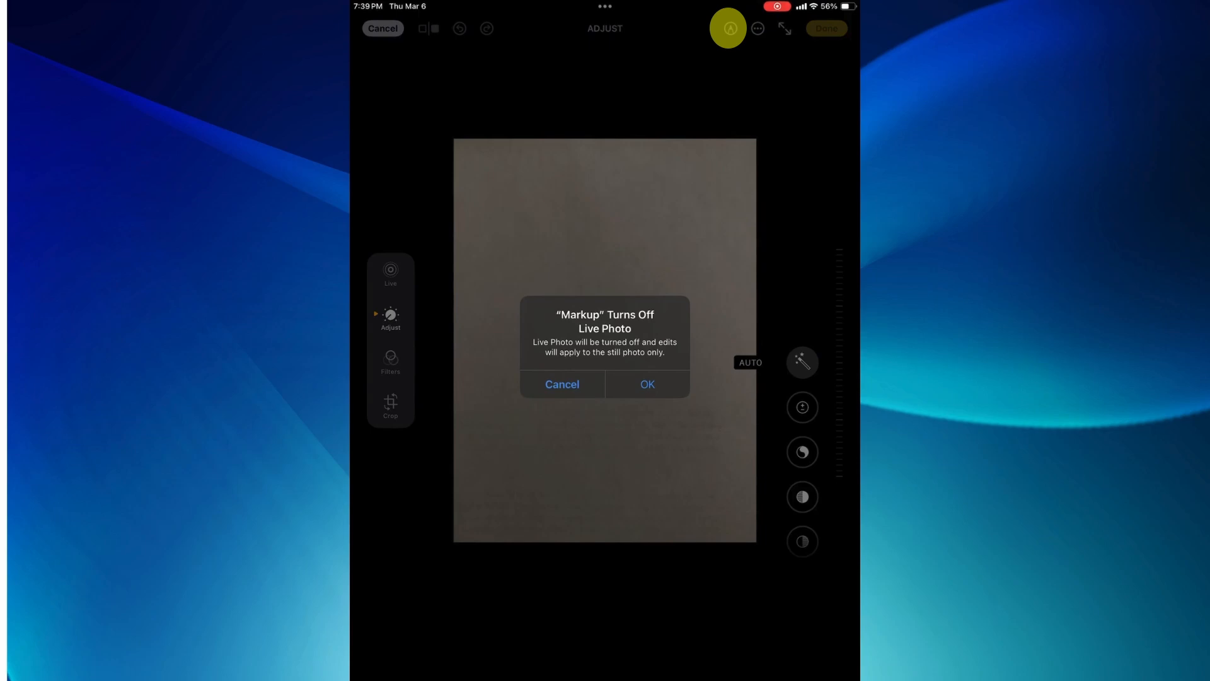
left_click(647, 385)
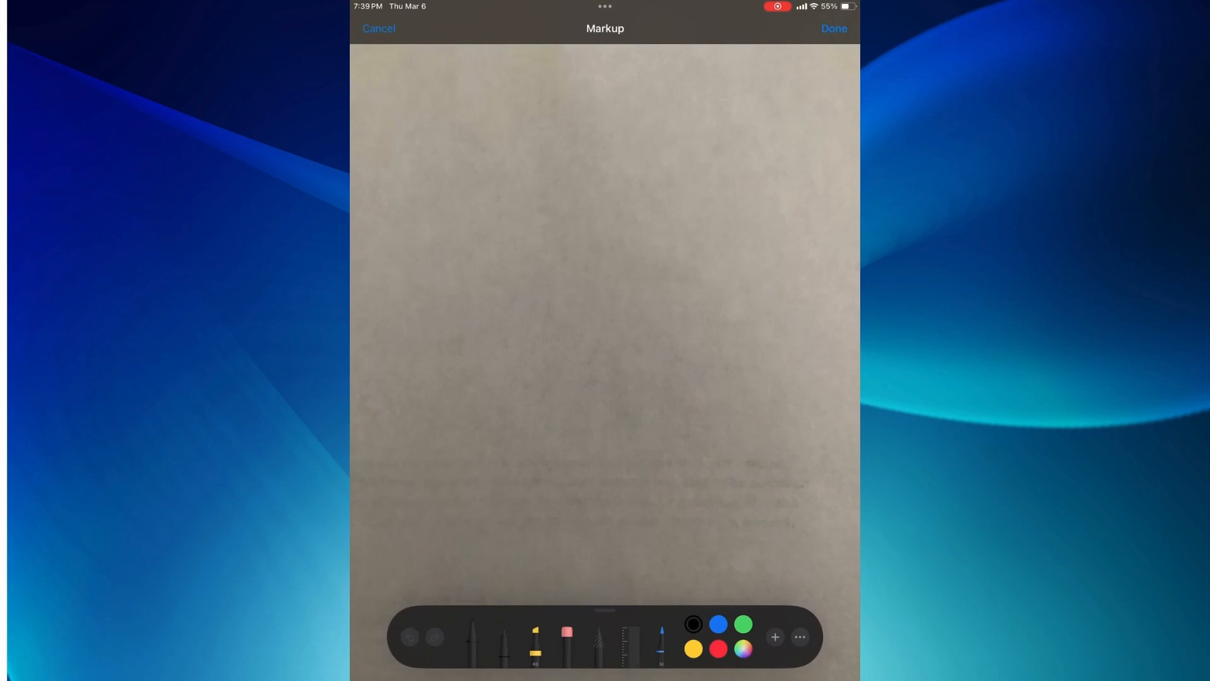
Step: Handwrite the signer's initials on the photo with the black pen and save the marked-up photo
left_click(661, 647)
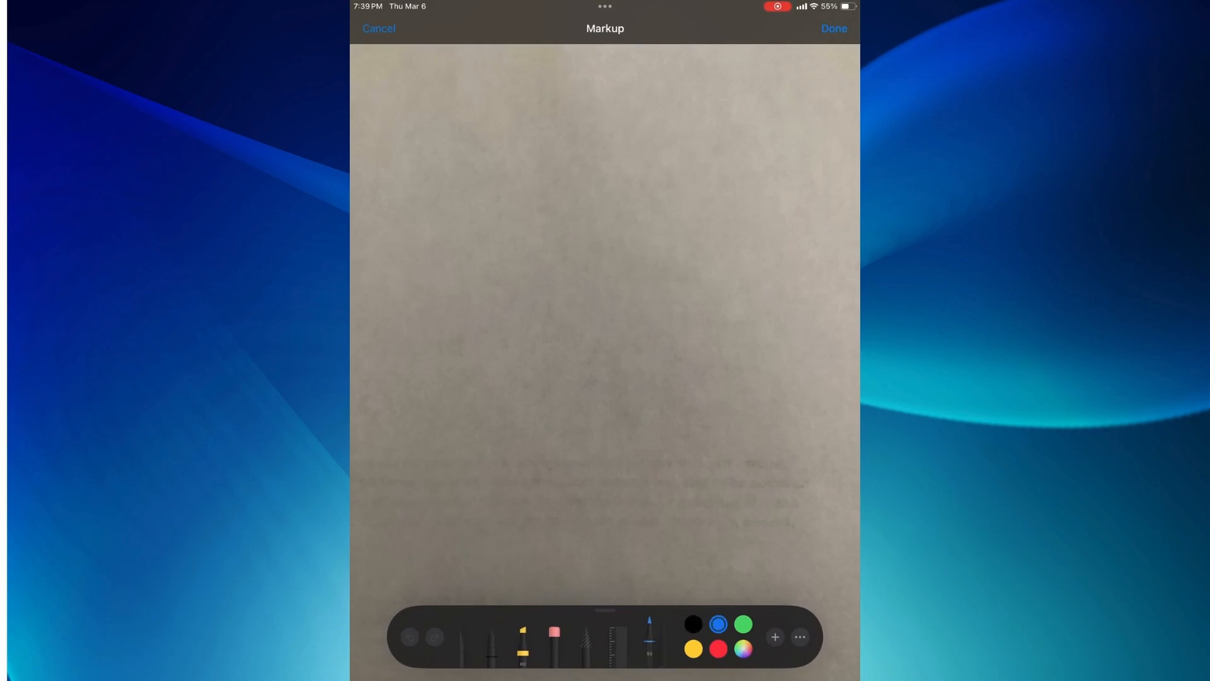
left_click(462, 649)
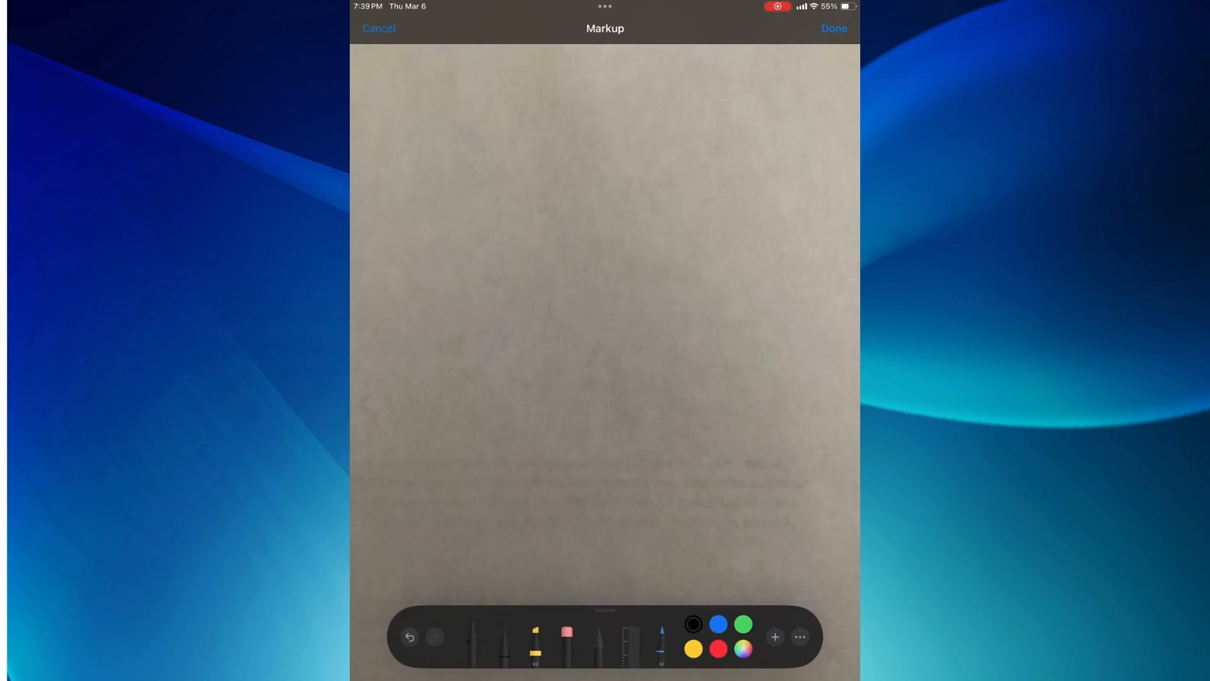
mouse_move(569, 265)
left_mouse_down()
mouse_move(565, 350)
mouse_move(659, 236)
mouse_move(613, 361)
left_mouse_up()
mouse_move(687, 293)
left_mouse_down()
mouse_move(718, 290)
mouse_move(784, 234)
mouse_move(774, 384)
left_mouse_up()
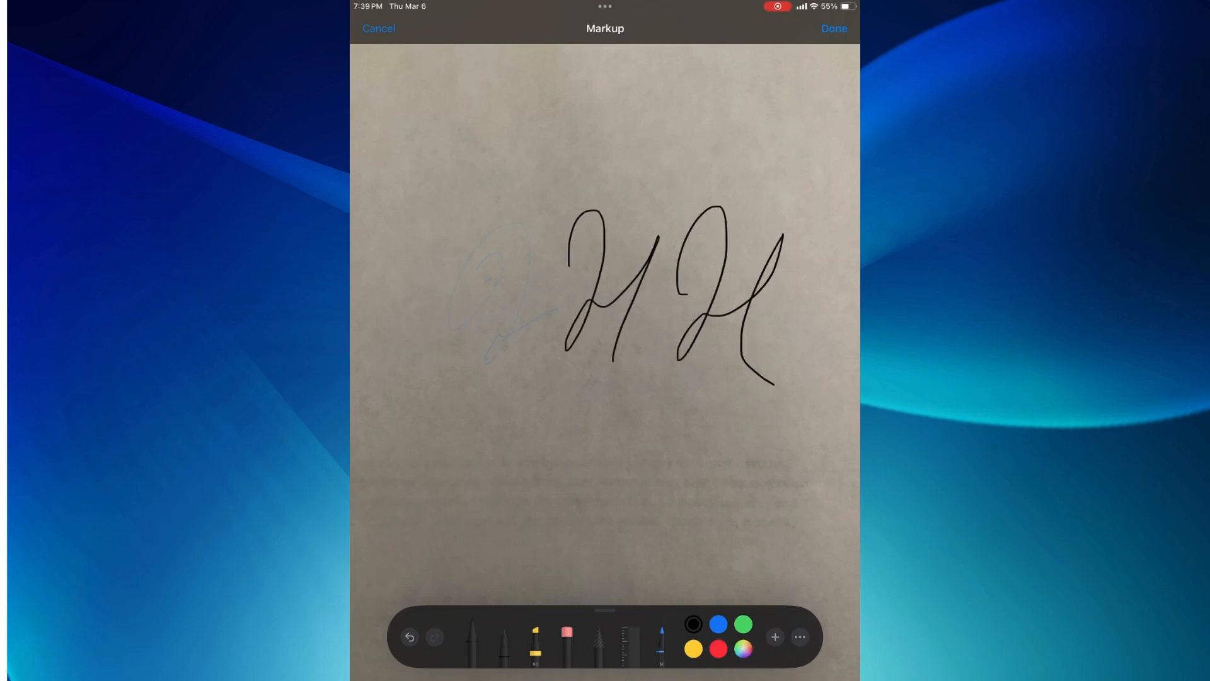
left_click(834, 28)
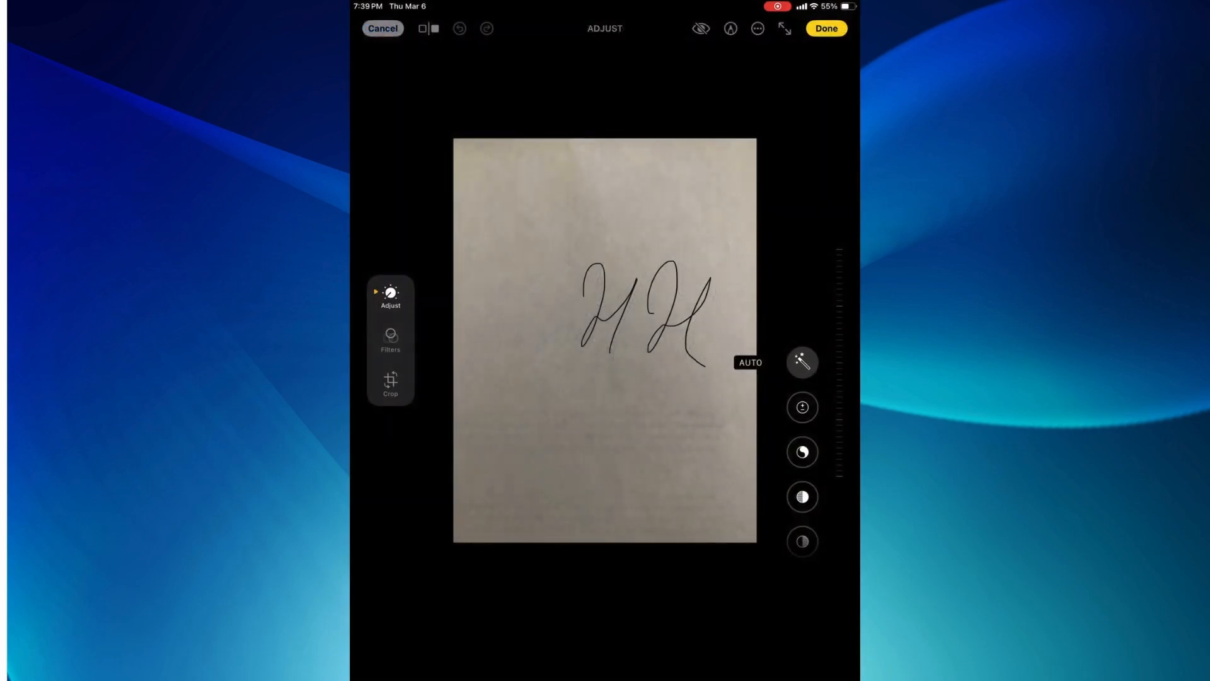
left_click(827, 28)
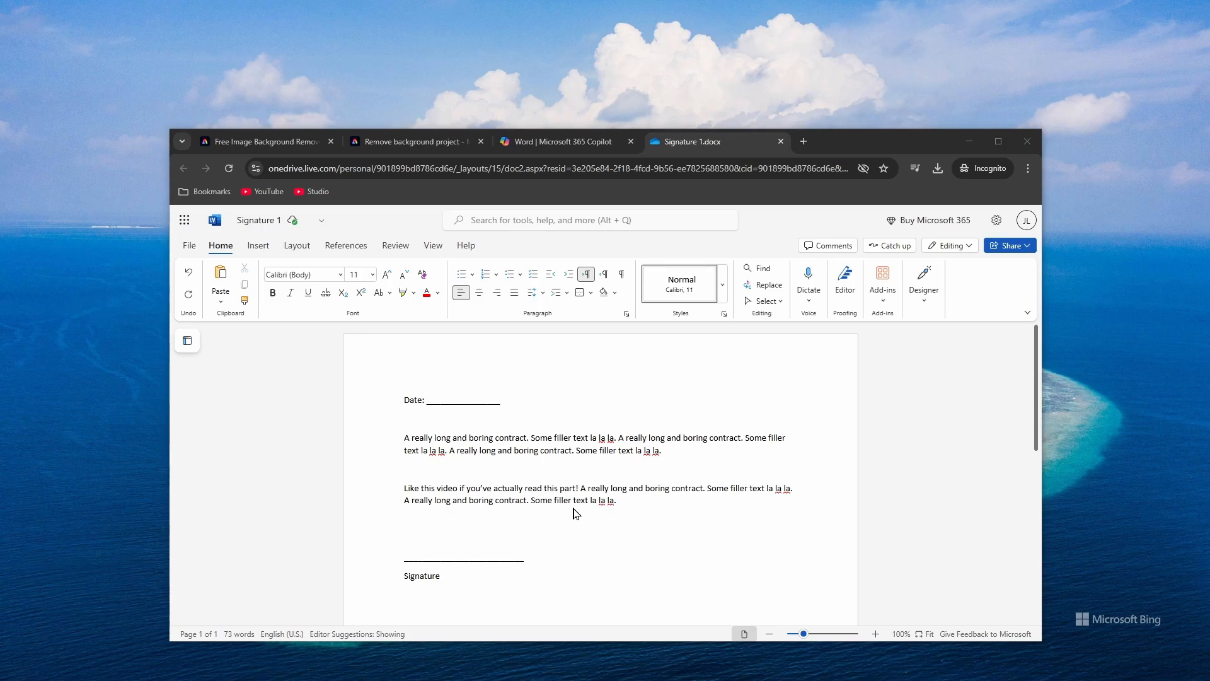
Step: Switch to Word for the web, start a new drawing above the signature line and set the pen colour to dark blue
left_click(263, 246)
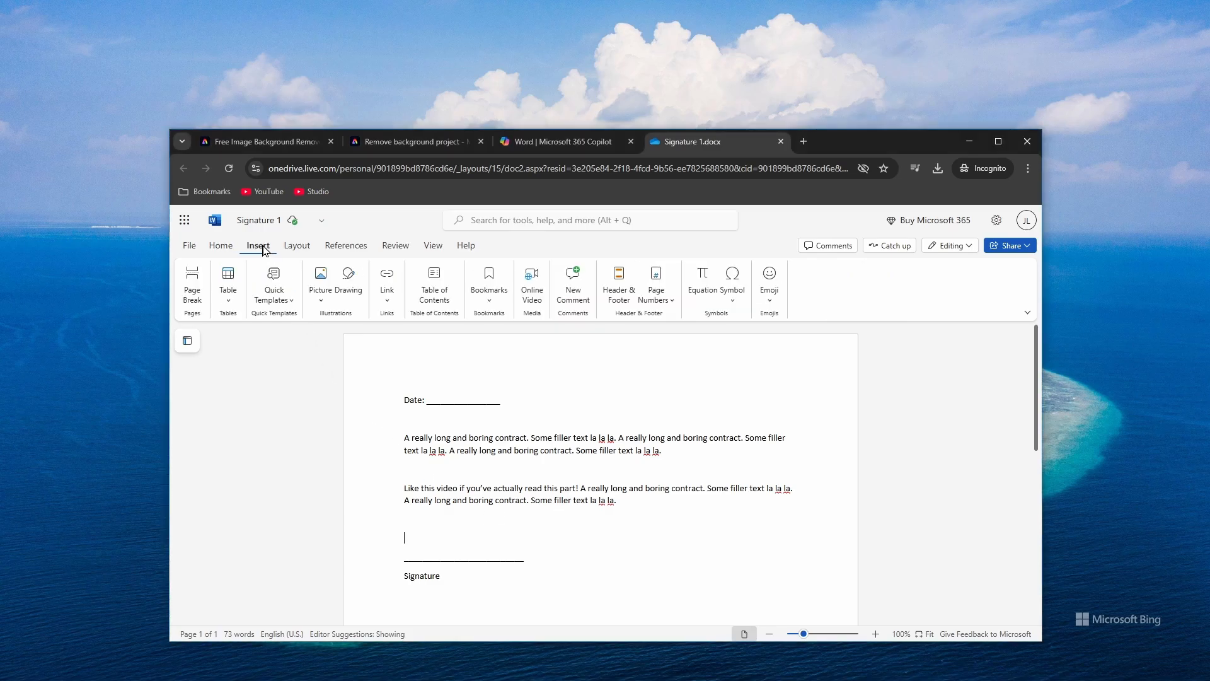
left_click(348, 281)
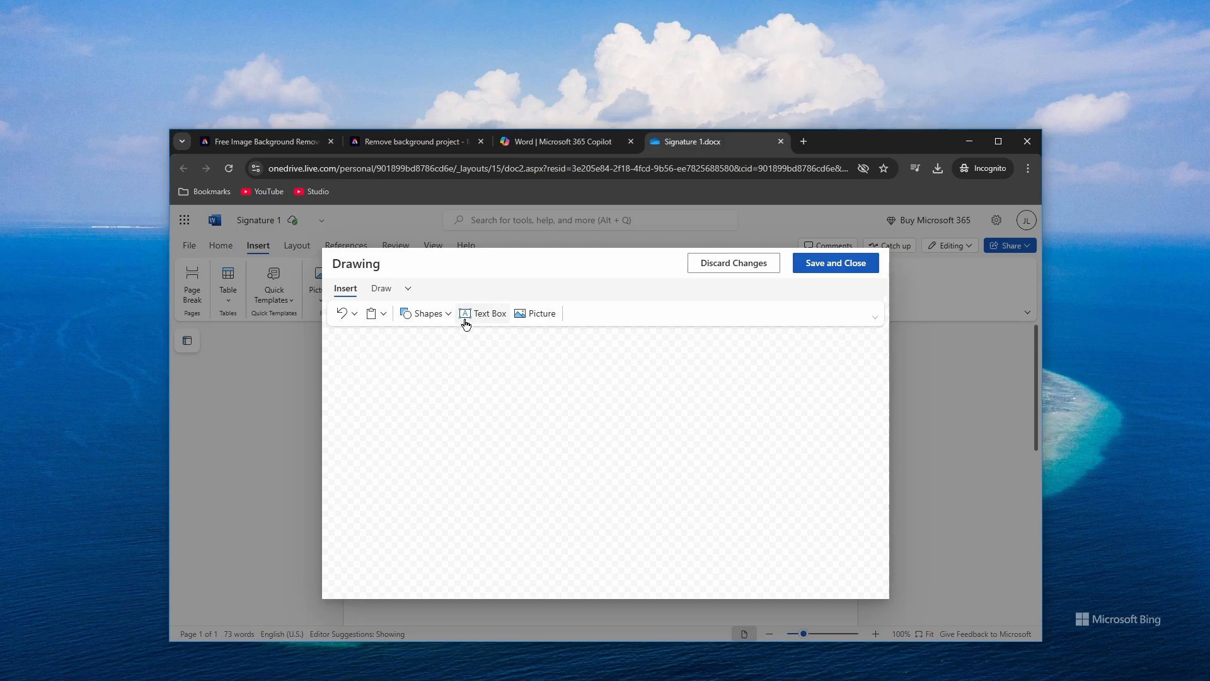
left_click(386, 290)
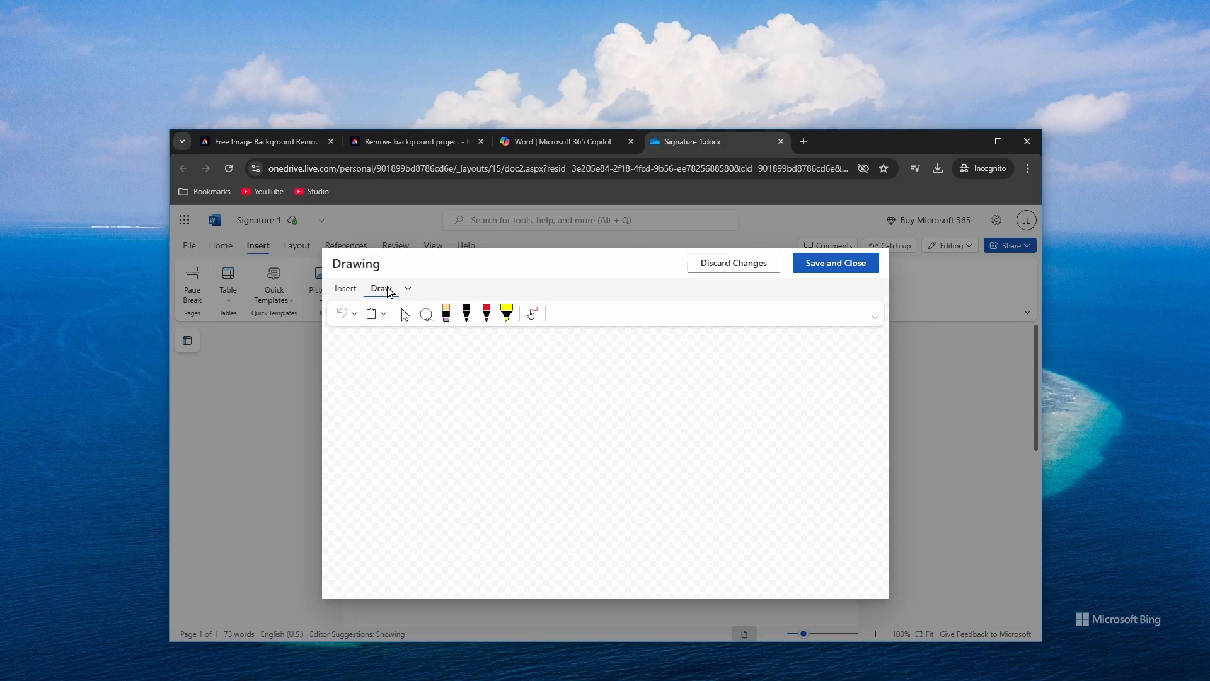
left_click(467, 323)
left_click(470, 325)
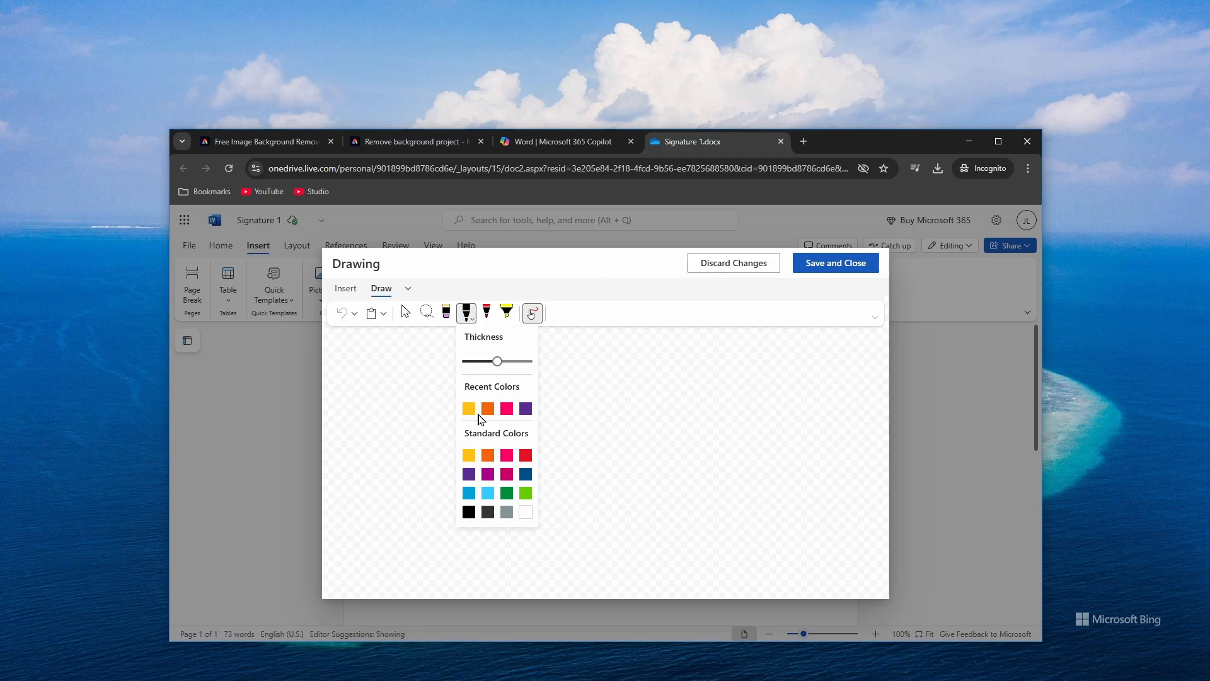
left_click(526, 474)
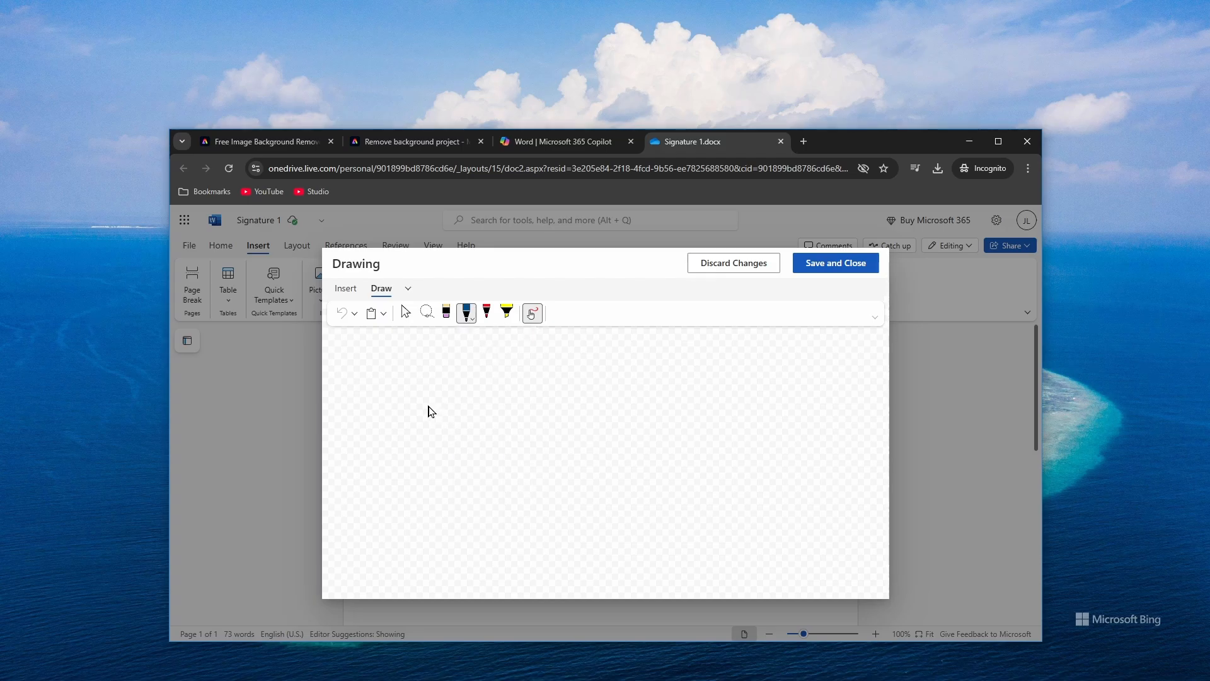
Step: Draw a handwritten signature on the canvas and save the drawing into the document above the signature line
left_click_drag(455, 403, 462, 428)
mouse_move(457, 471)
left_mouse_down()
mouse_move(522, 421)
mouse_move(576, 486)
mouse_move(770, 495)
left_mouse_up()
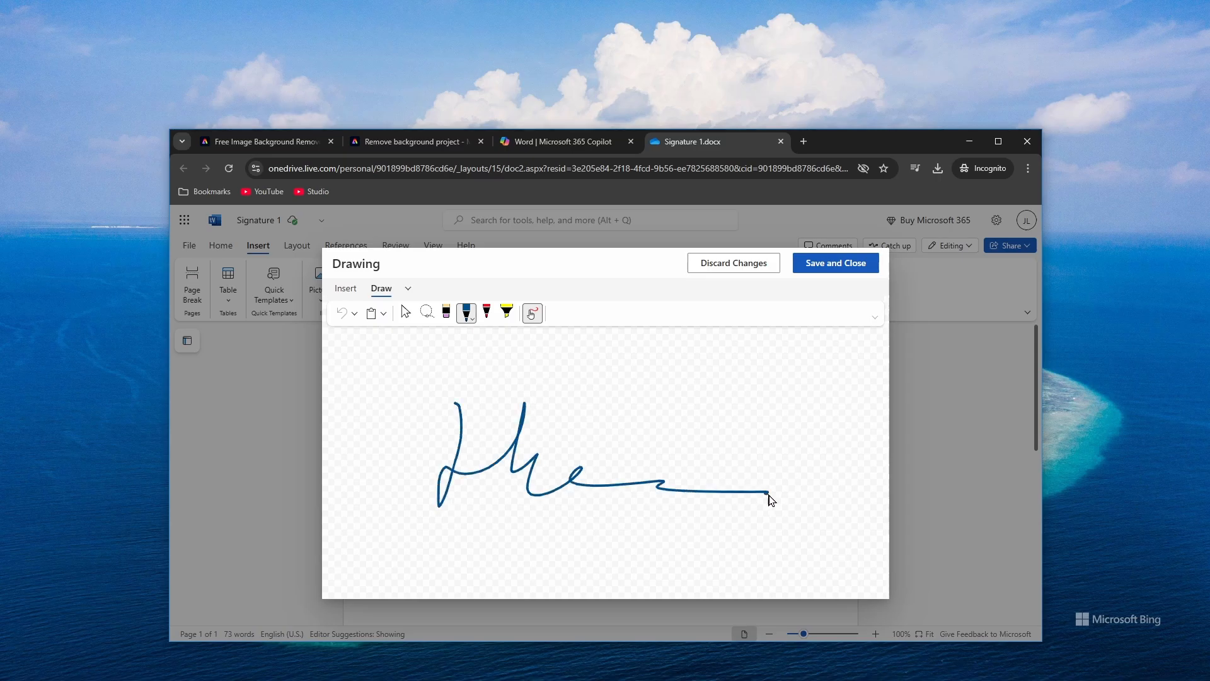
left_click(829, 264)
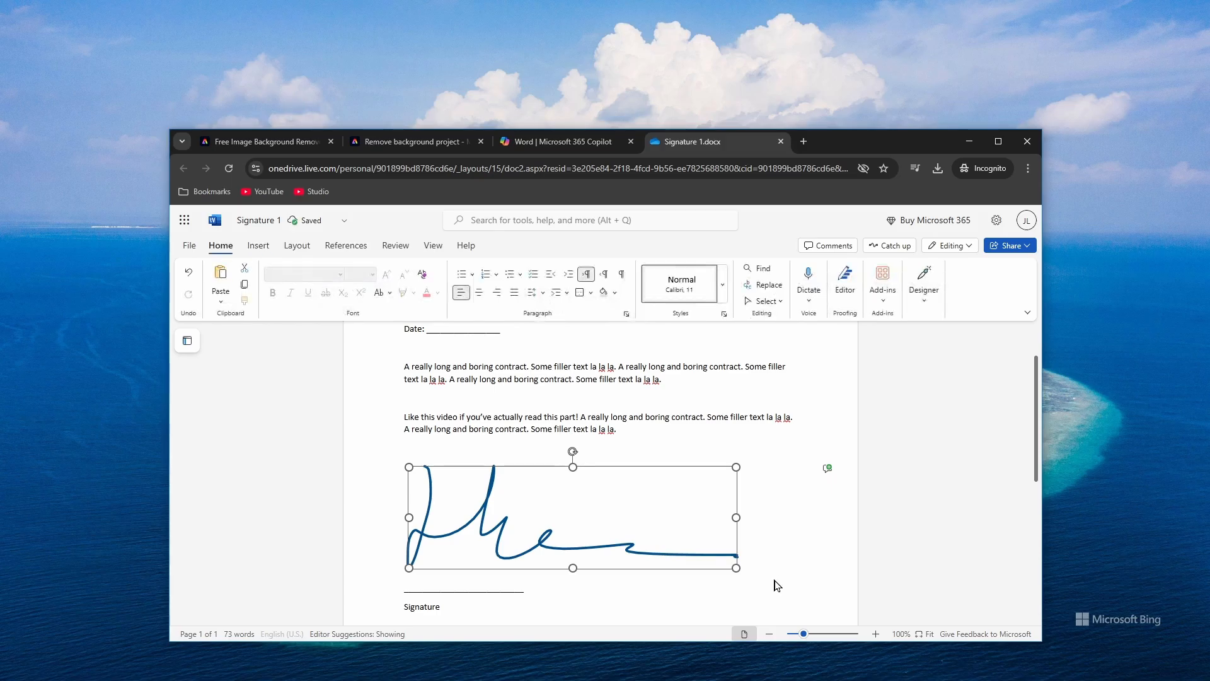
left_click(791, 549)
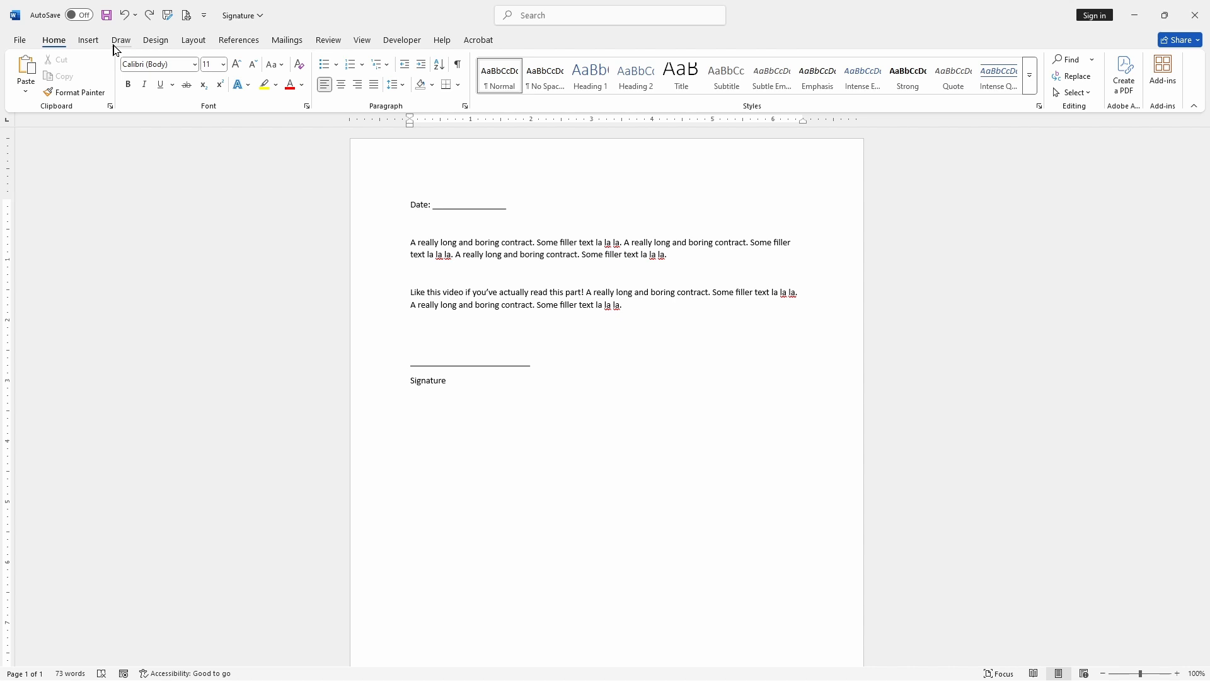
Step: Switch to the desktop Word document, check the pen's thickness and colour options and draw a signature by the signature line
left_click(116, 44)
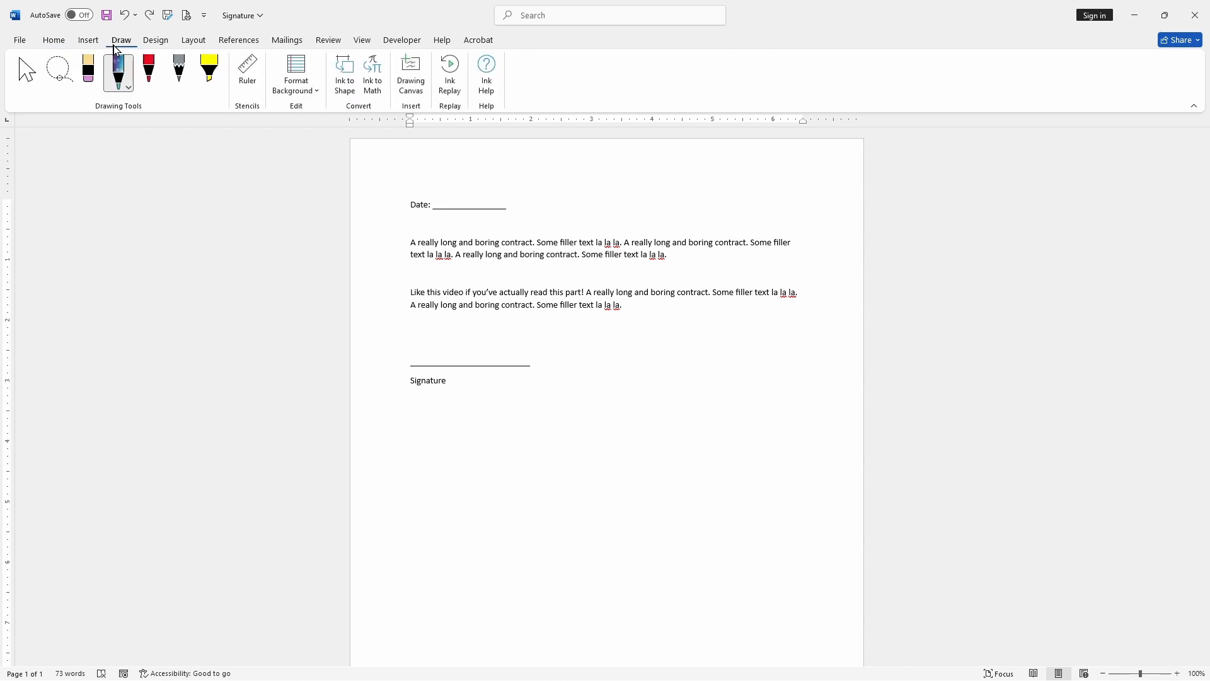
left_click(127, 90)
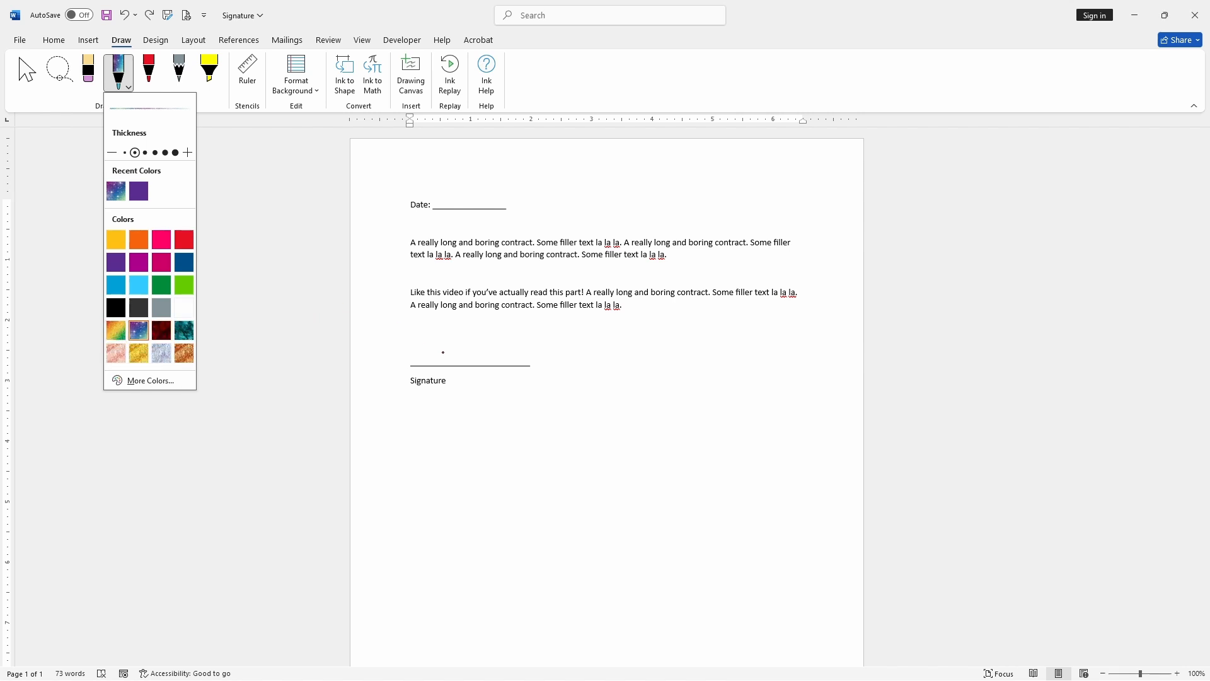
mouse_move(453, 330)
left_mouse_down()
mouse_move(455, 438)
mouse_move(637, 457)
mouse_move(707, 449)
mouse_move(732, 503)
mouse_move(780, 495)
left_mouse_up()
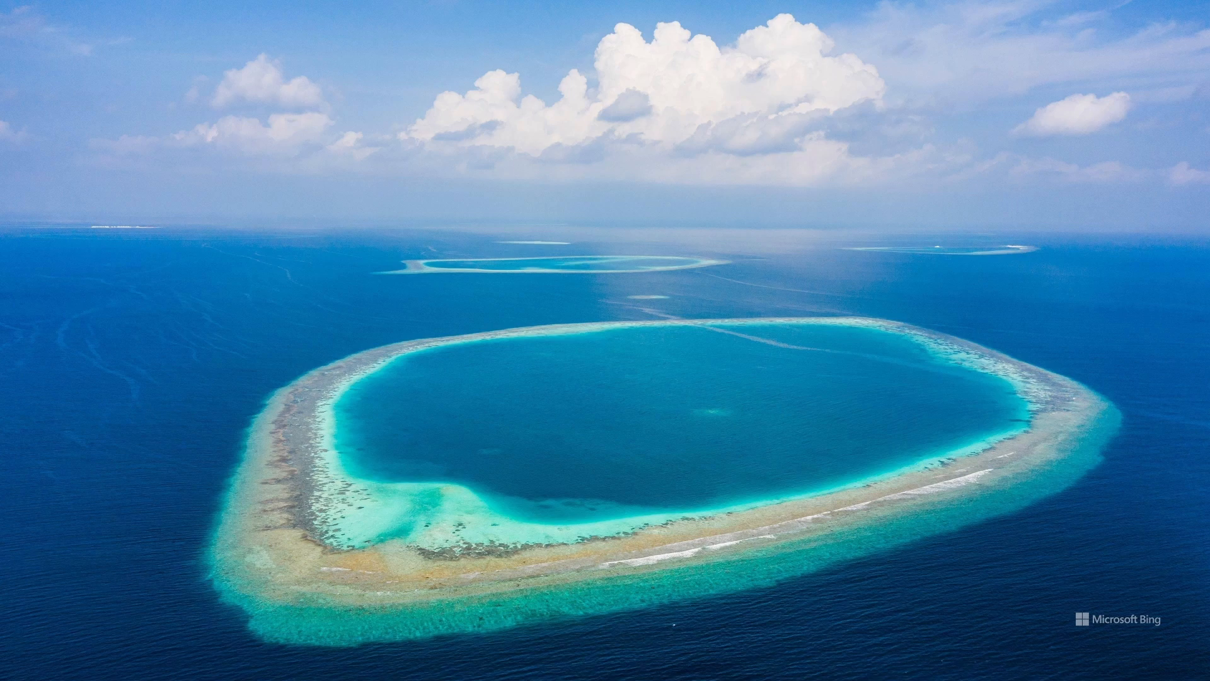
left_click_drag(0, 96, 767, 119)
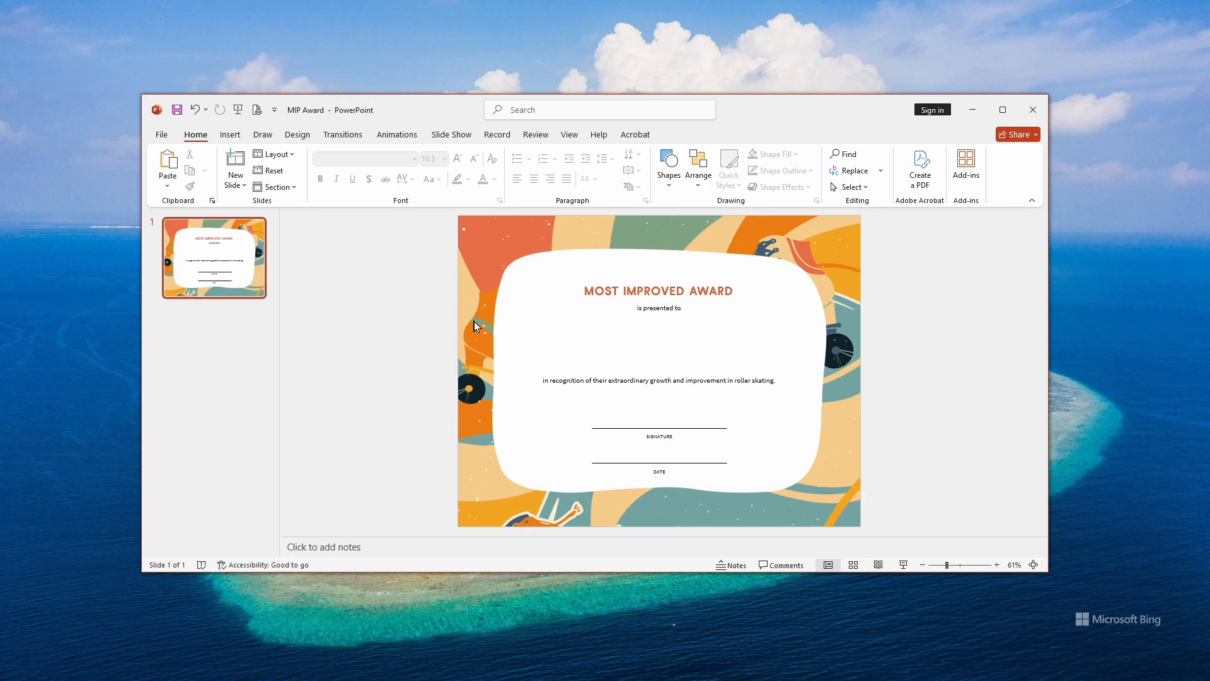
Step: Save the award certificate as a PDF named MIP Award in the PDF Signature folder and open it in Acrobat
left_click(165, 135)
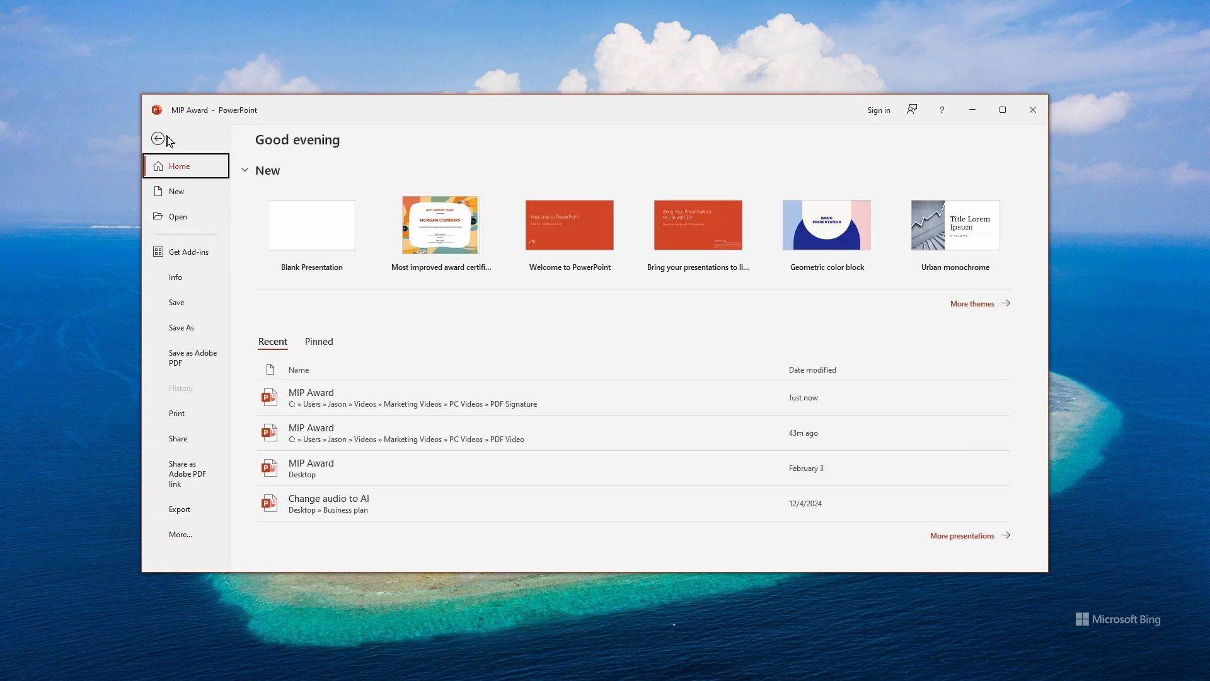
left_click(192, 329)
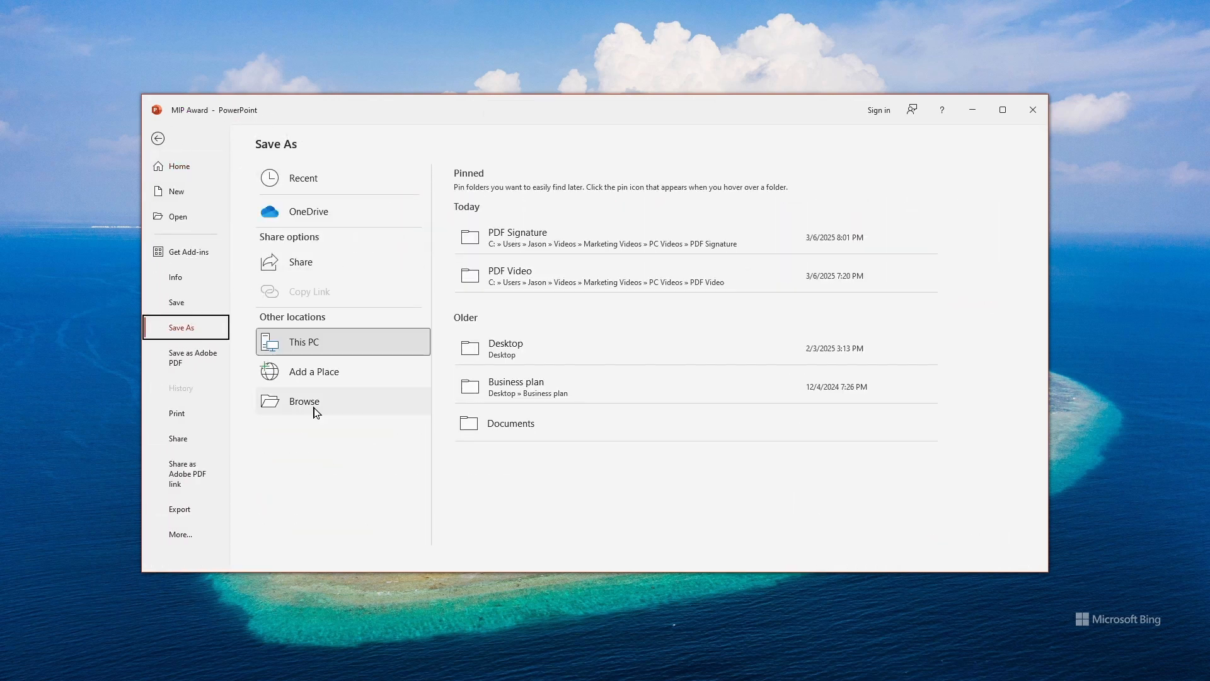
left_click(317, 411)
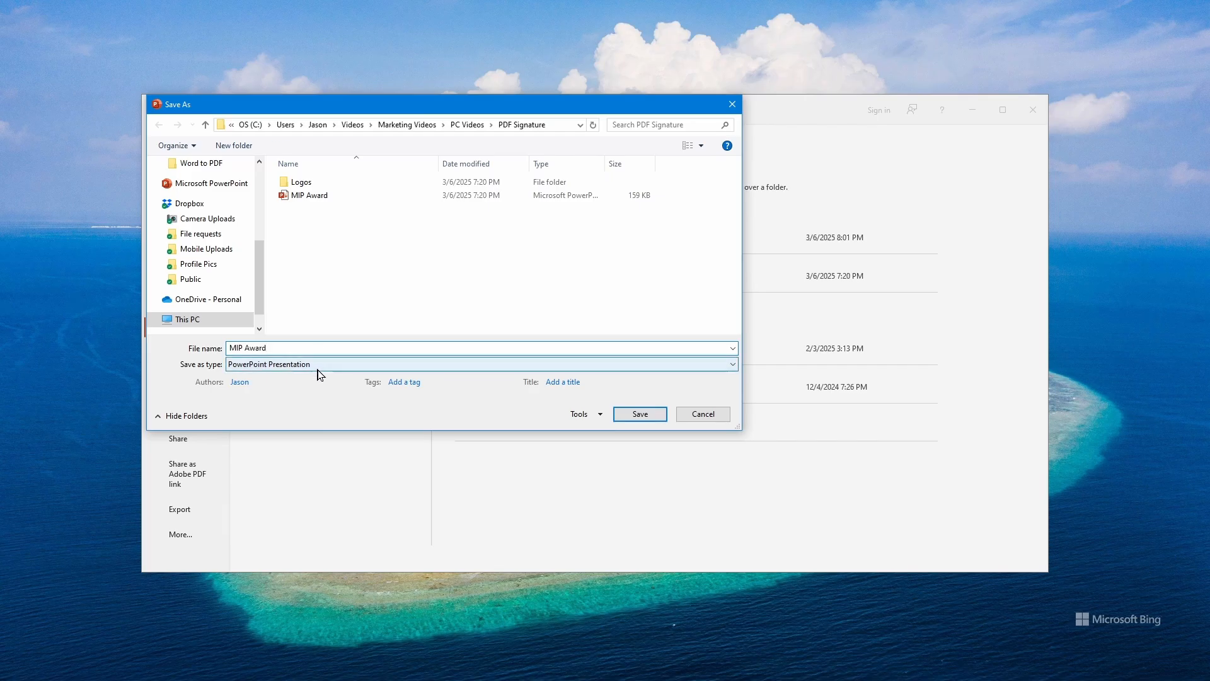
left_click(276, 368)
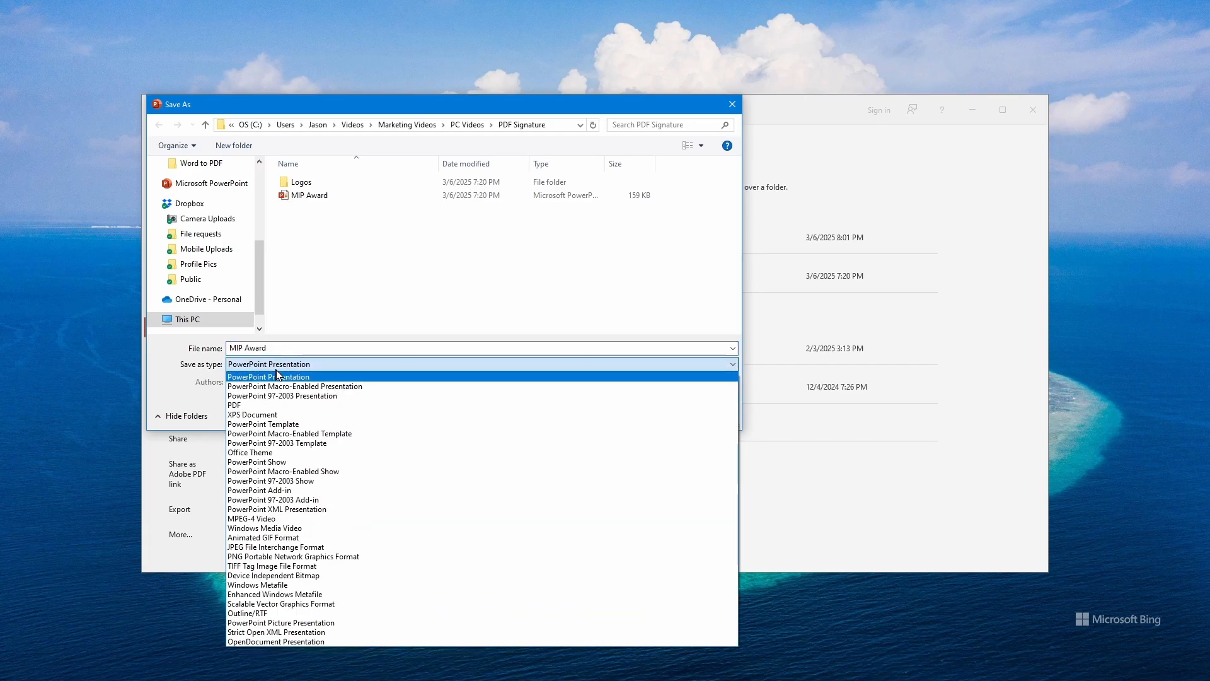
left_click(264, 405)
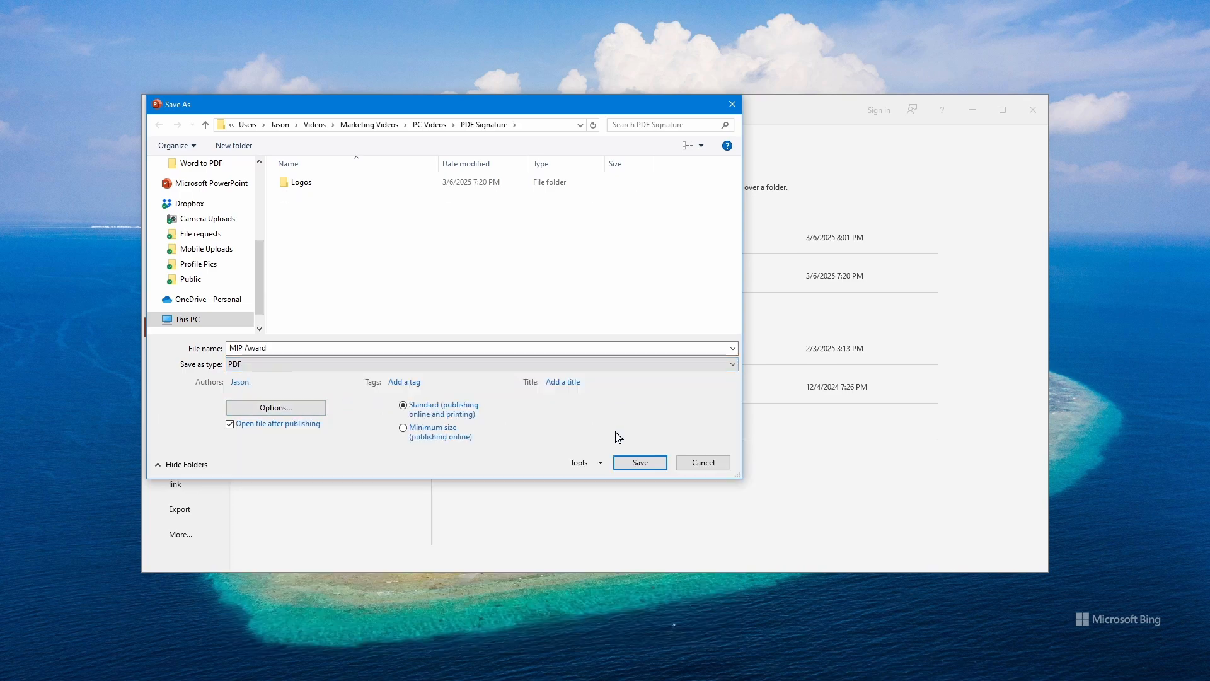
left_click(641, 464)
left_click_drag(378, 168, 575, 81)
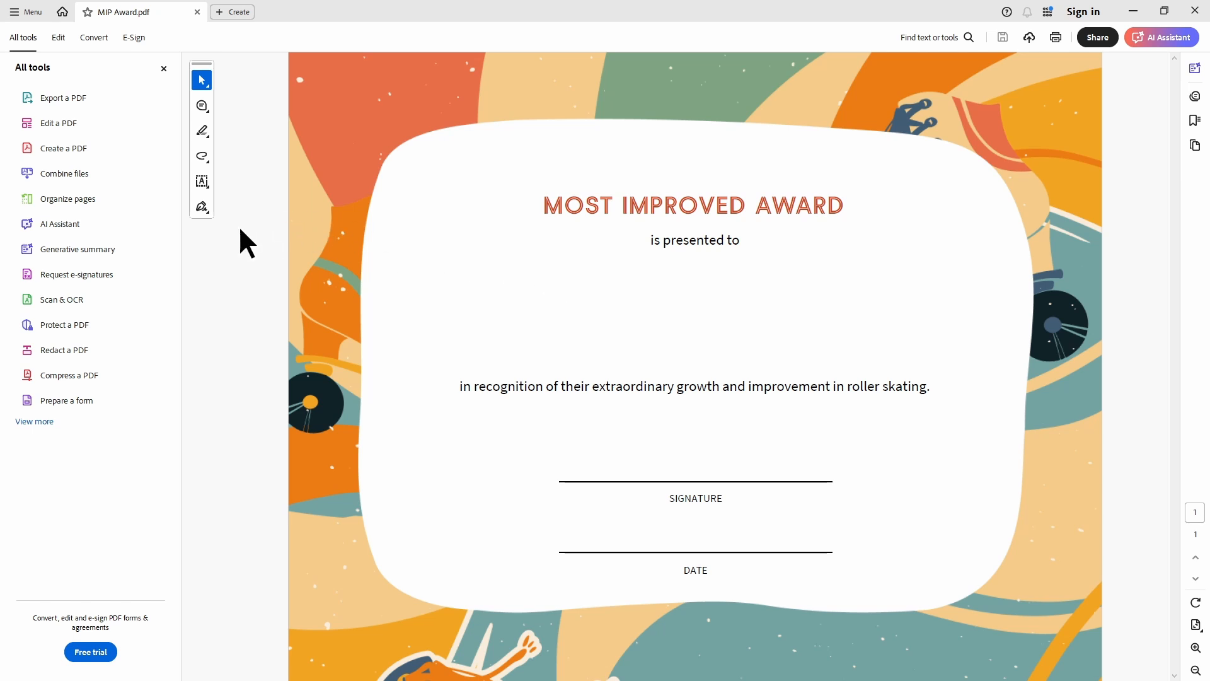
Step: Start adding a new signature to the certificate PDF and enter the signer's full name as a typed signature
left_click(201, 212)
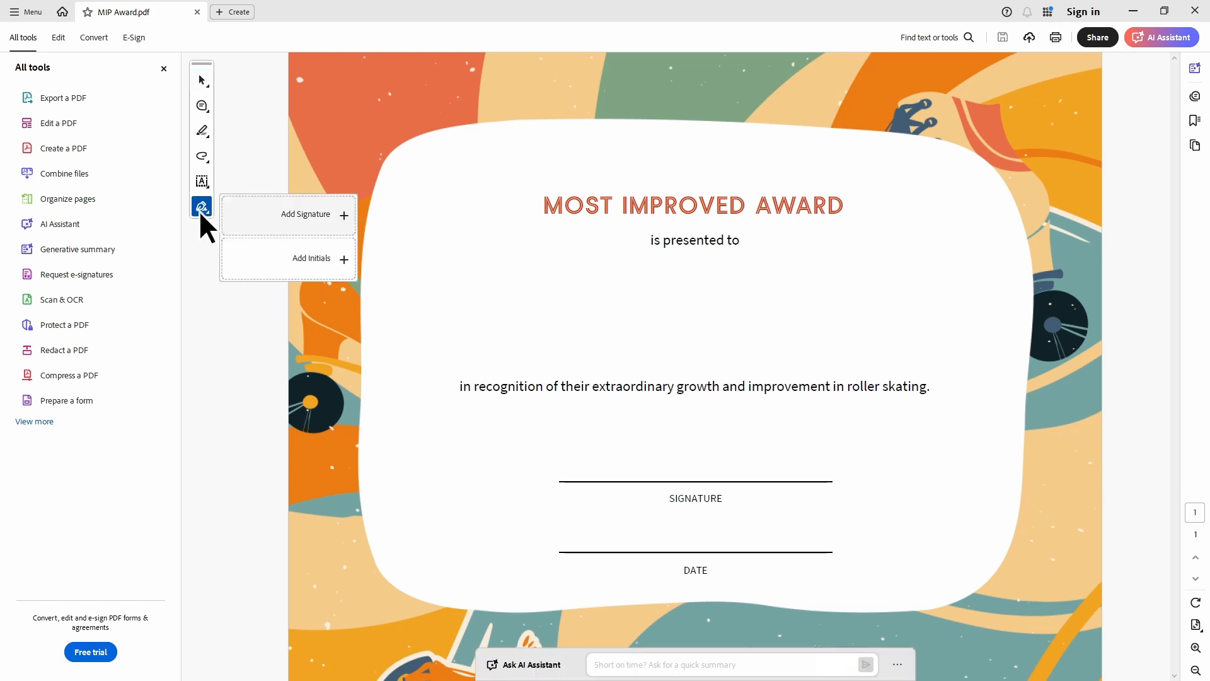
left_click(295, 218)
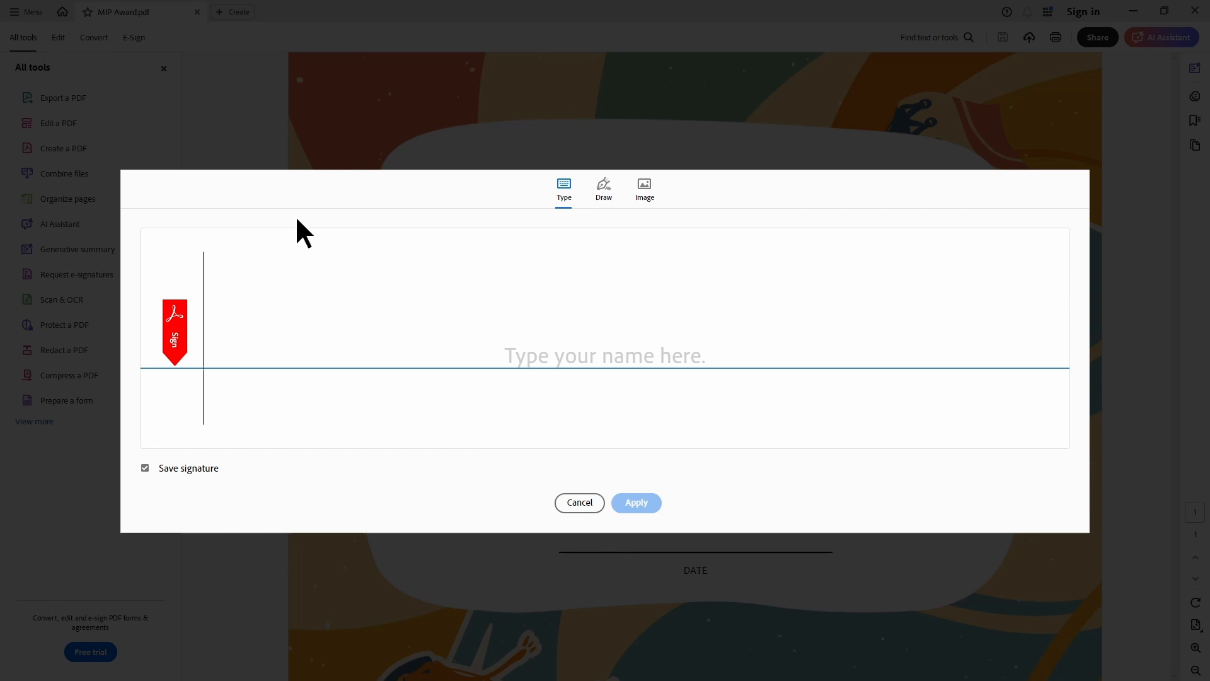
type("Herbie ")
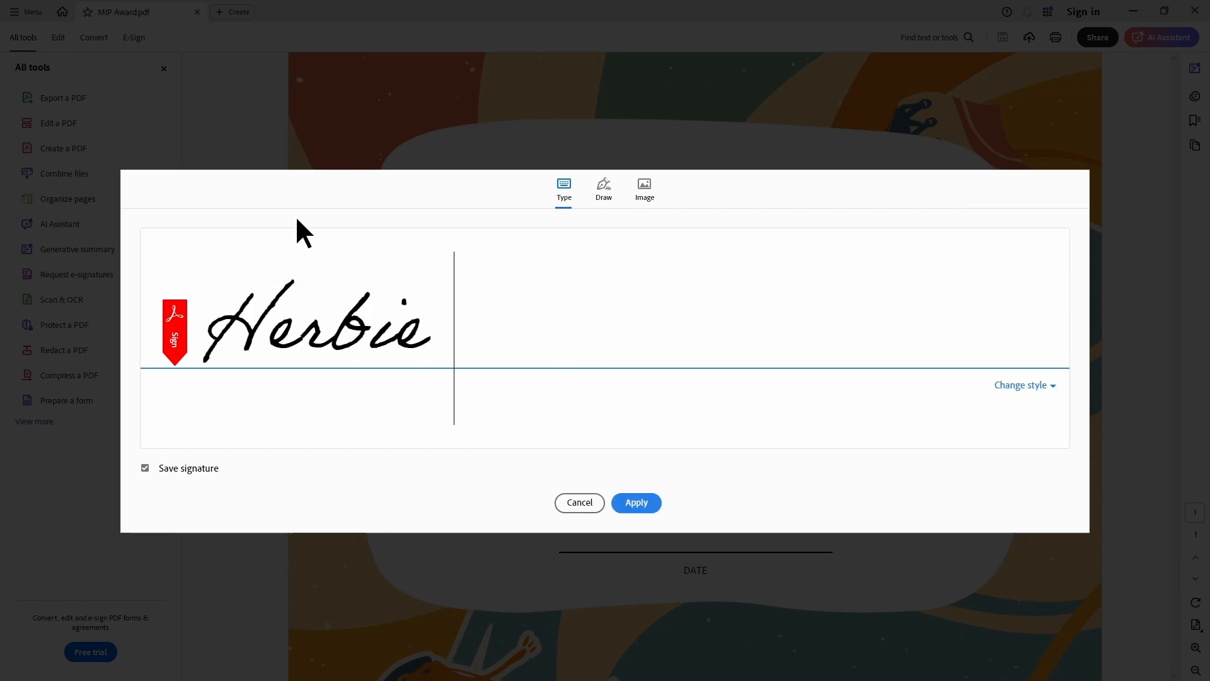
type("Hancock")
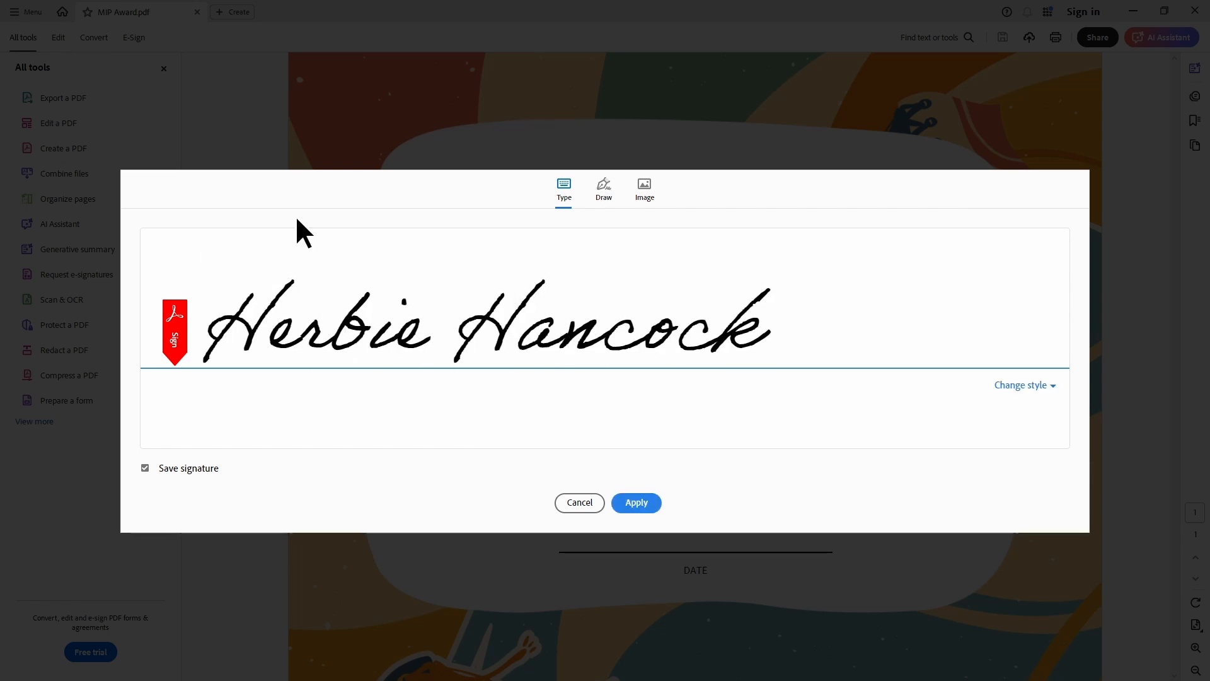
Step: Switch the signature method to Draw and handwrite the signer's initials on the signature line
left_click(601, 189)
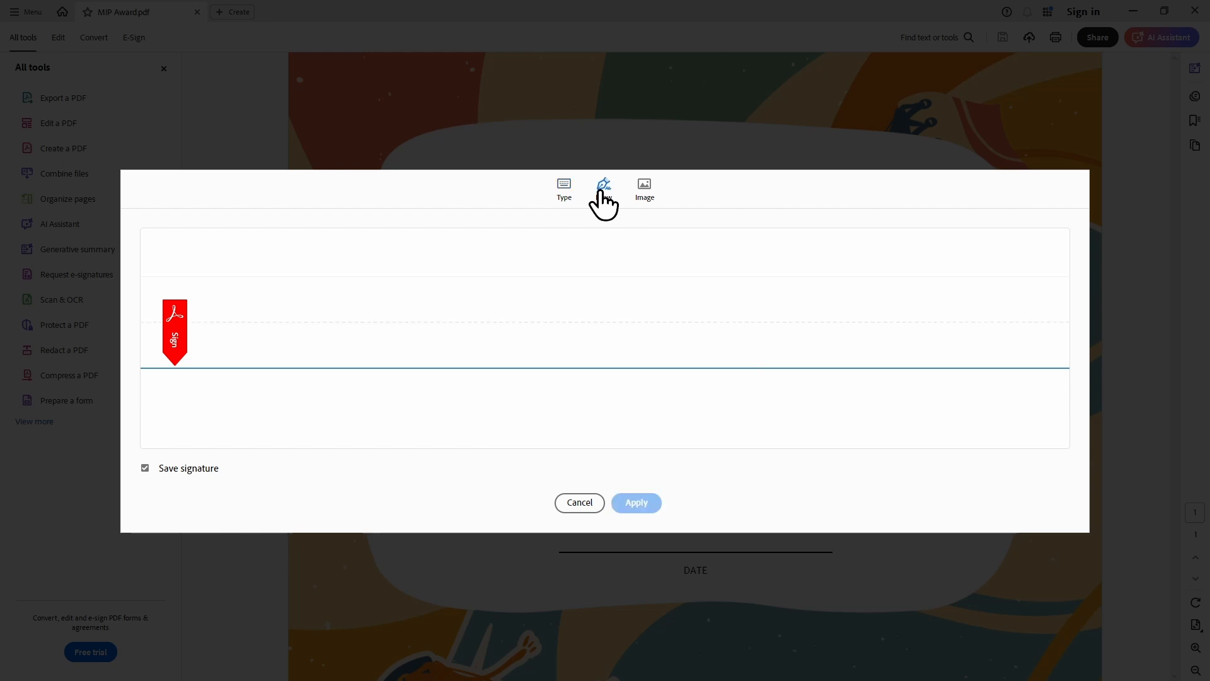
left_click_drag(292, 276, 381, 337)
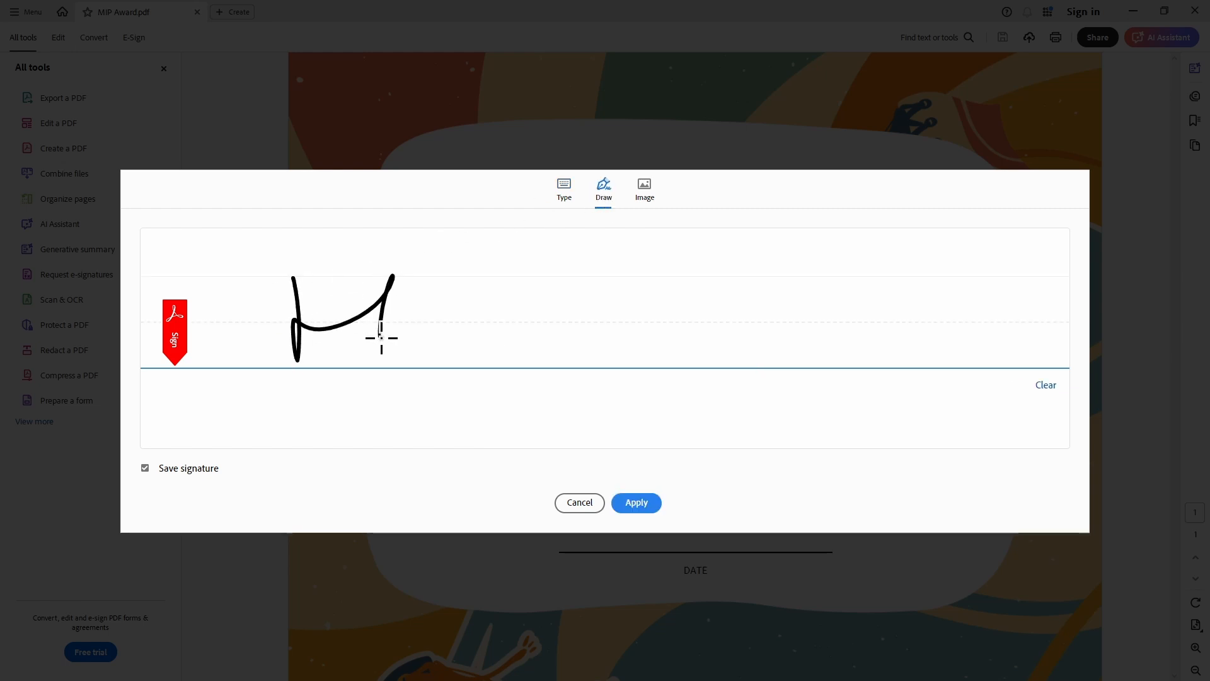
mouse_move(446, 275)
left_mouse_down()
mouse_move(438, 351)
mouse_move(493, 285)
mouse_move(490, 332)
left_mouse_up()
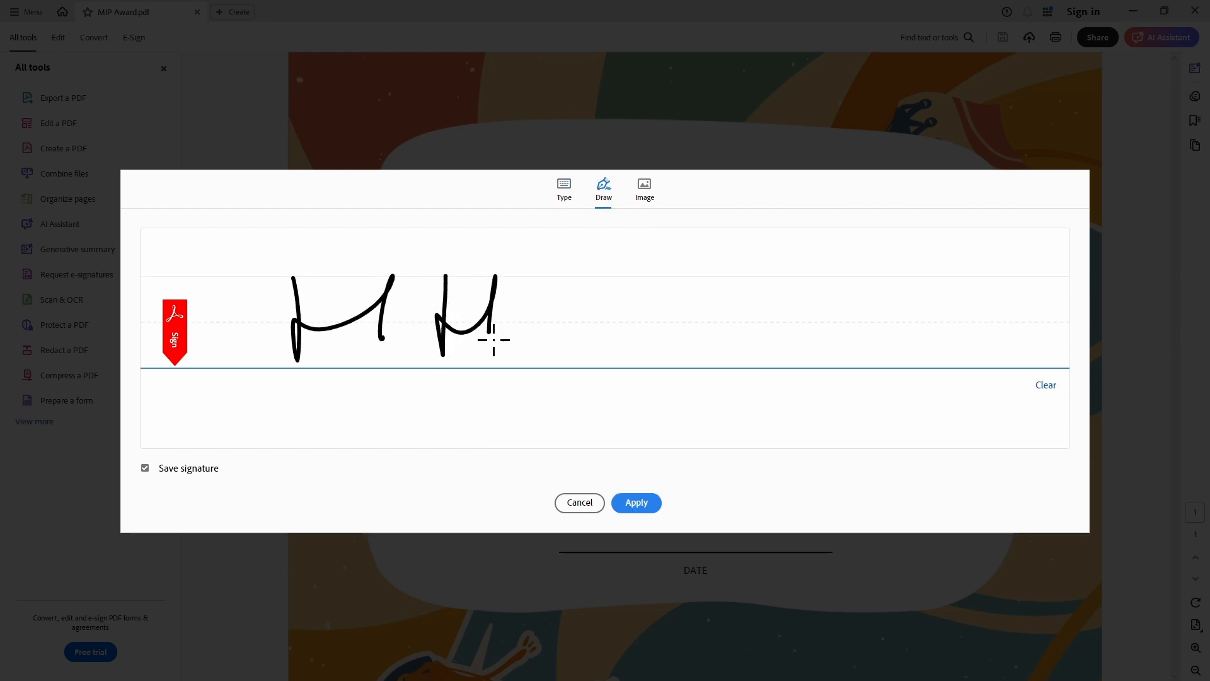
Step: Use the Handwriting-BG free image as the signature and place it just above the certificate's signature line
left_click(653, 192)
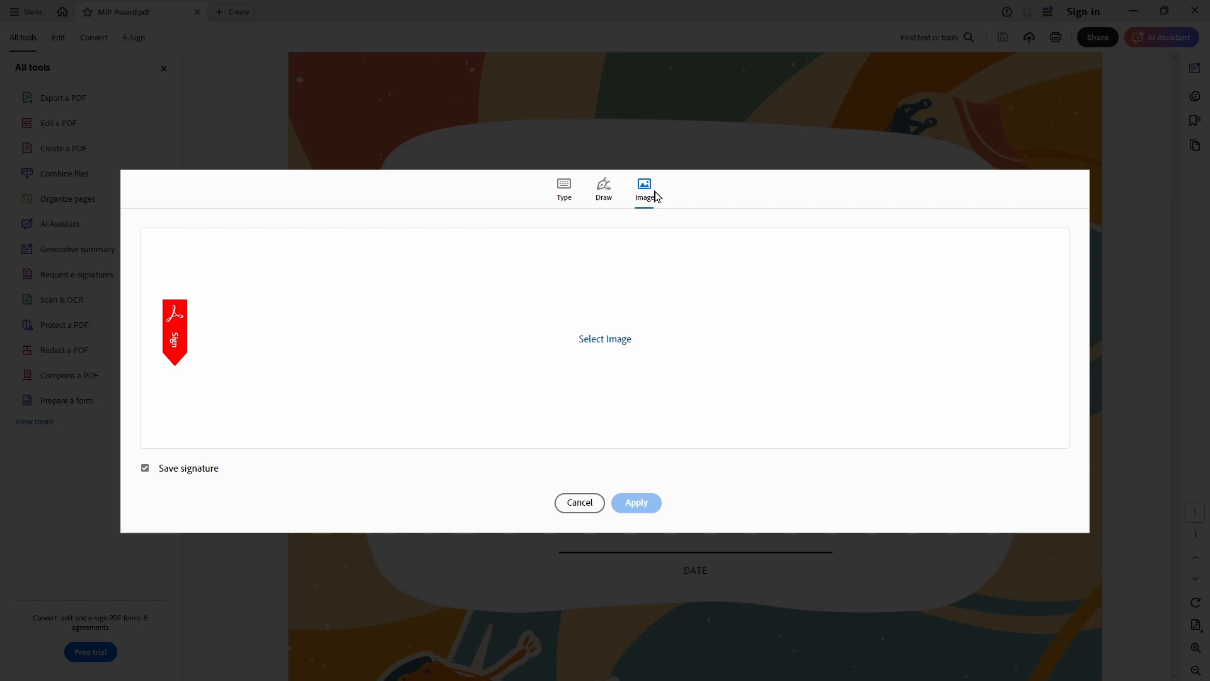
left_click(609, 344)
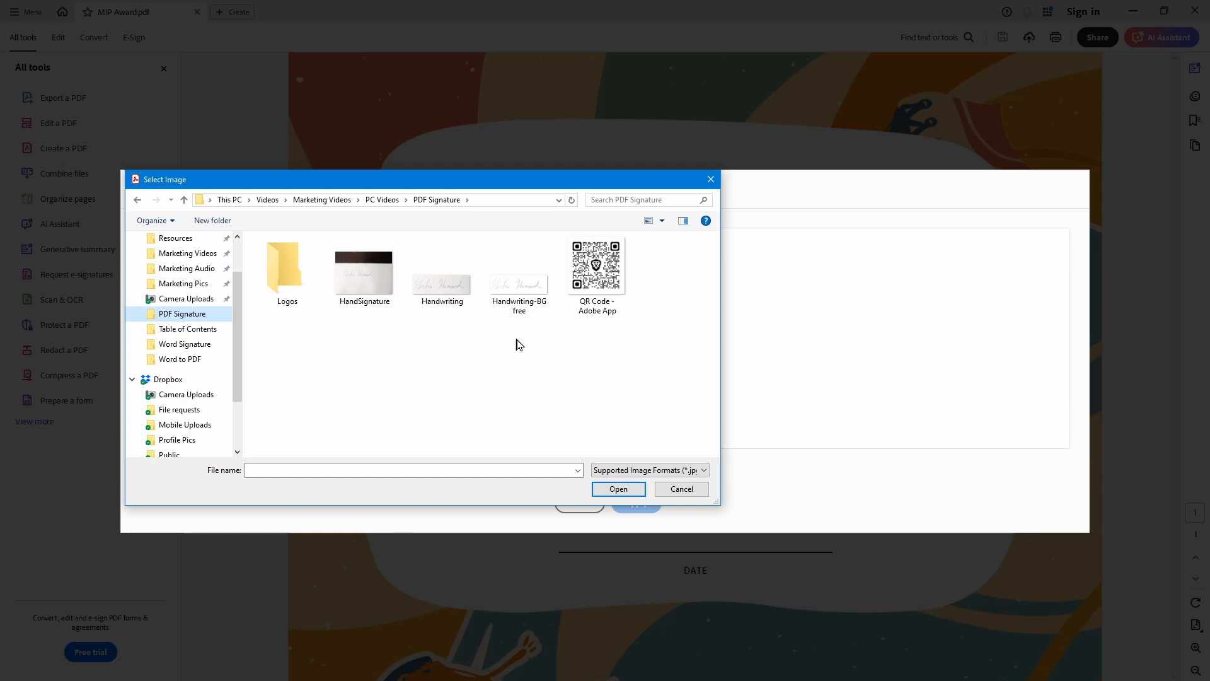
left_click(527, 306)
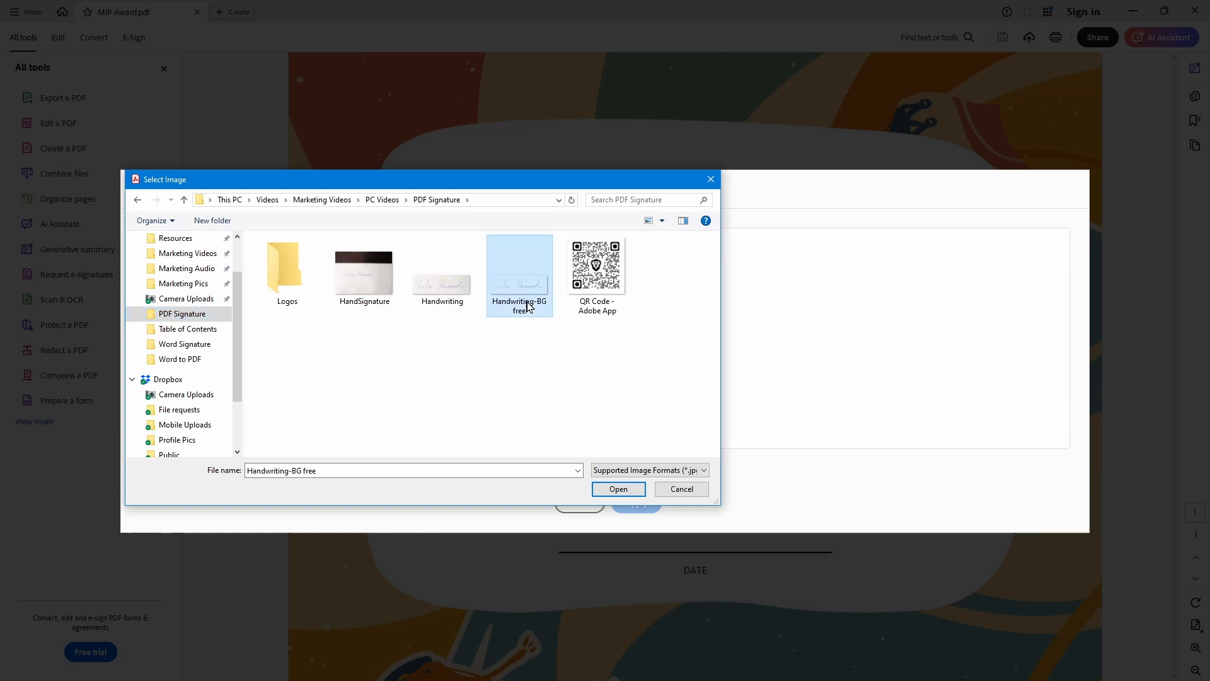
left_click(601, 492)
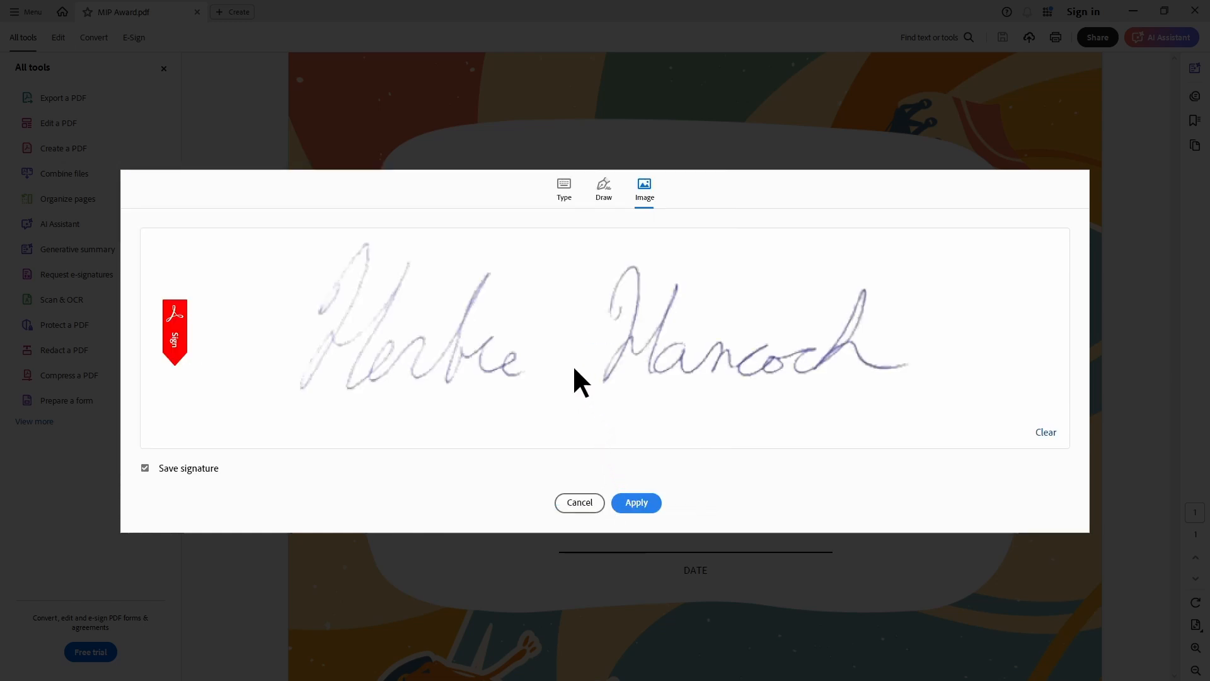
left_click(634, 503)
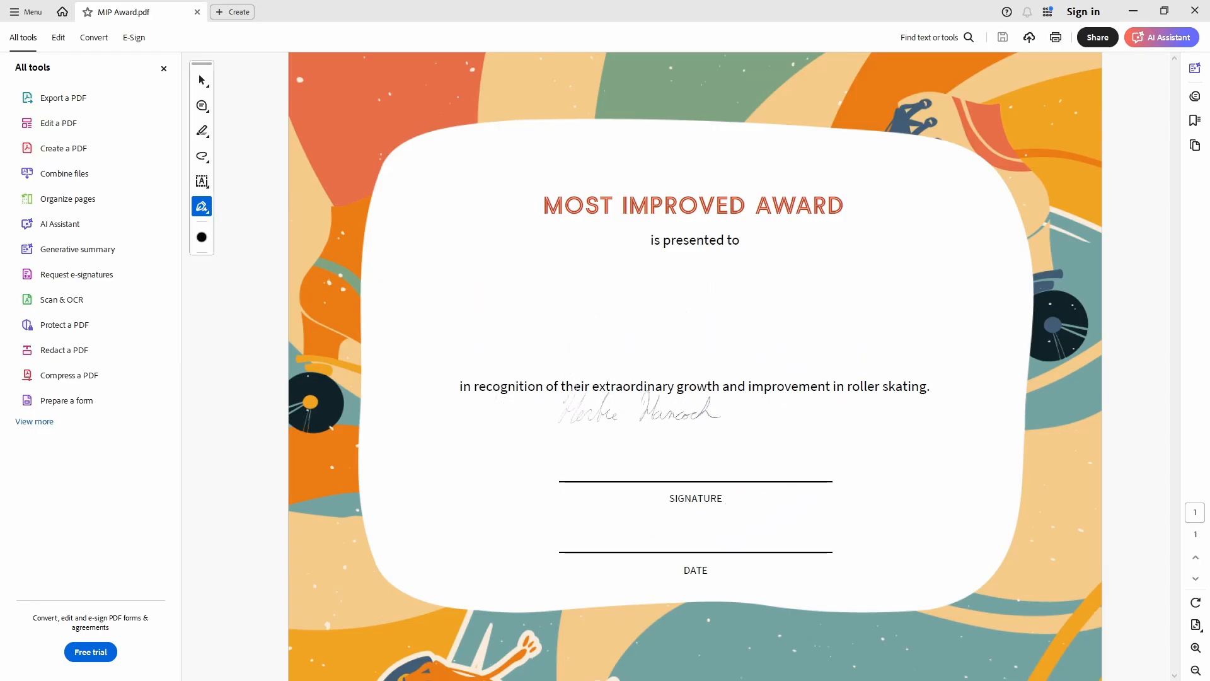
left_click(684, 445)
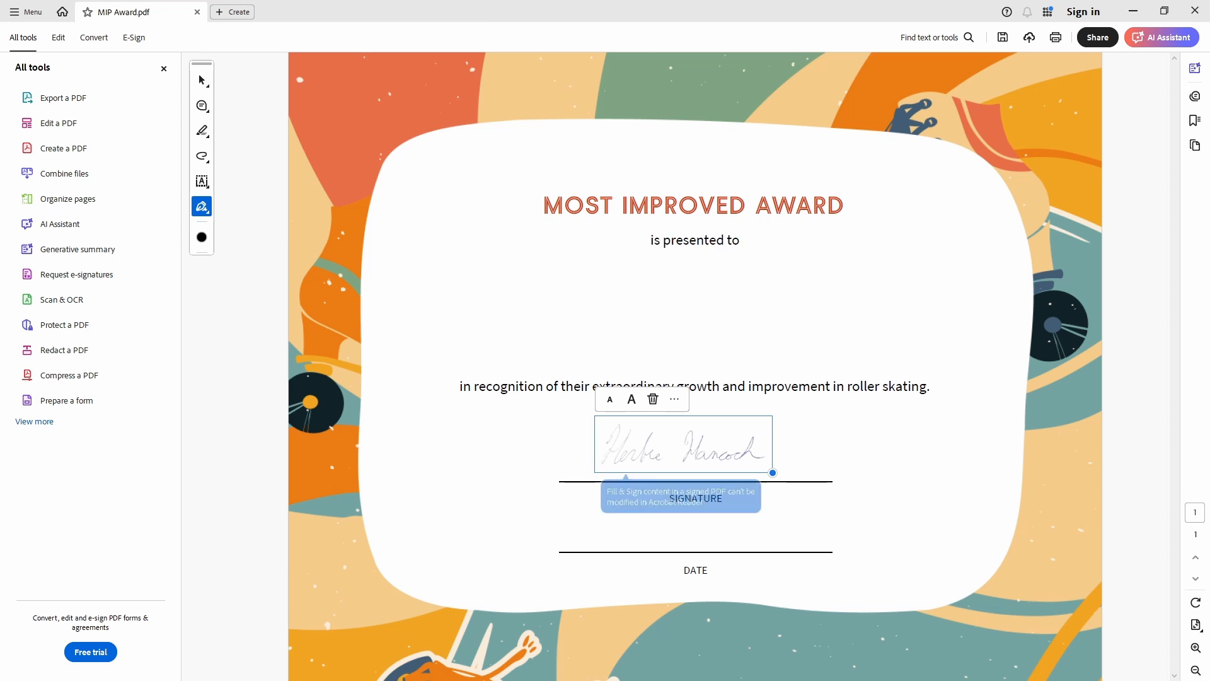
left_click(792, 312)
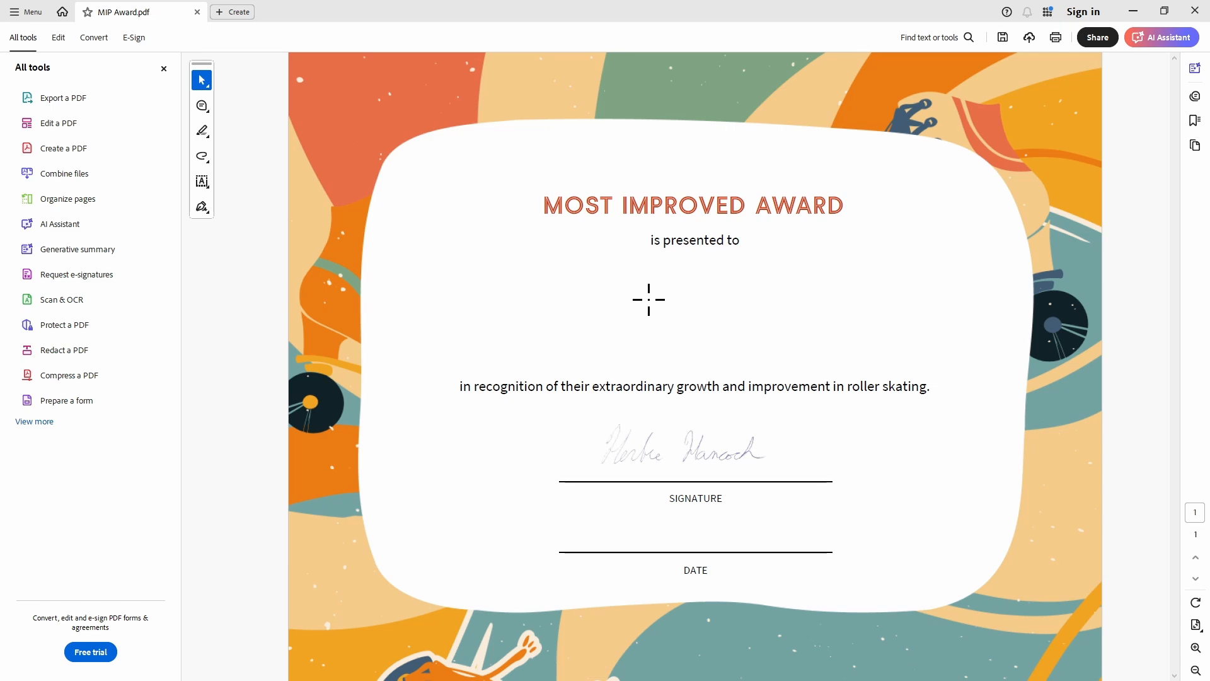
Step: Bring up the Adobe PDF Editor page in the browser and close Acrobat, saving the changes to MIP Award.pdf
key("alt+Tab")
left_click_drag(699, 103, 774, 101)
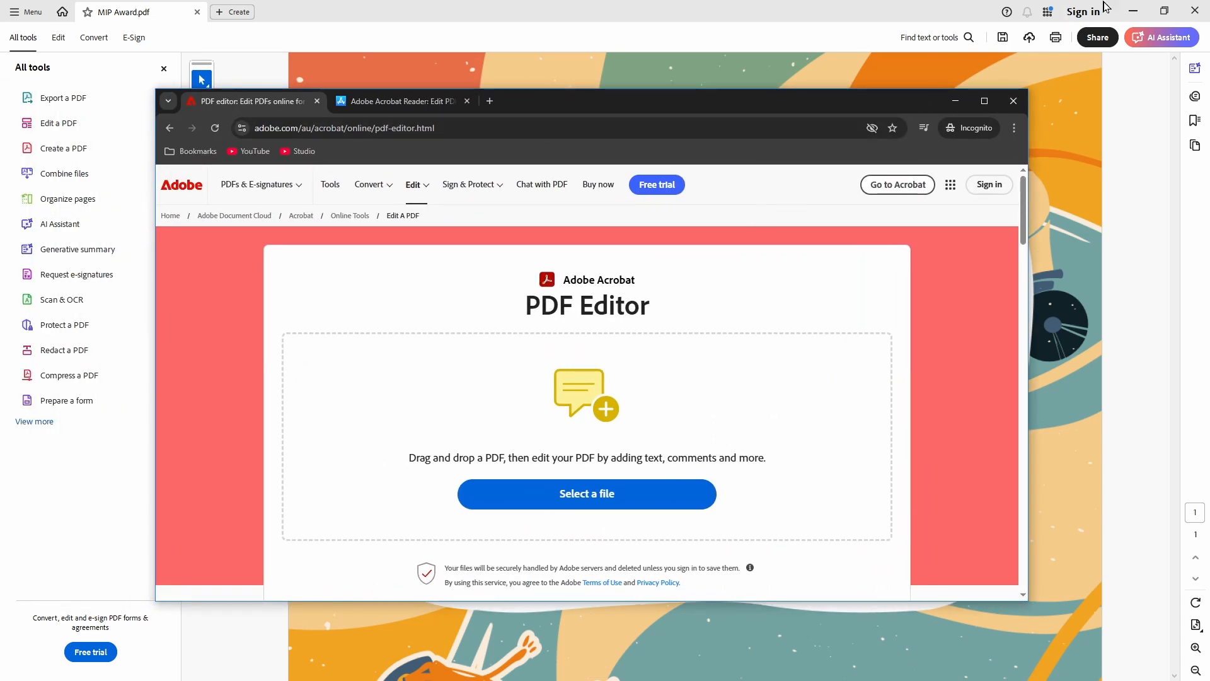
left_click(1195, 12)
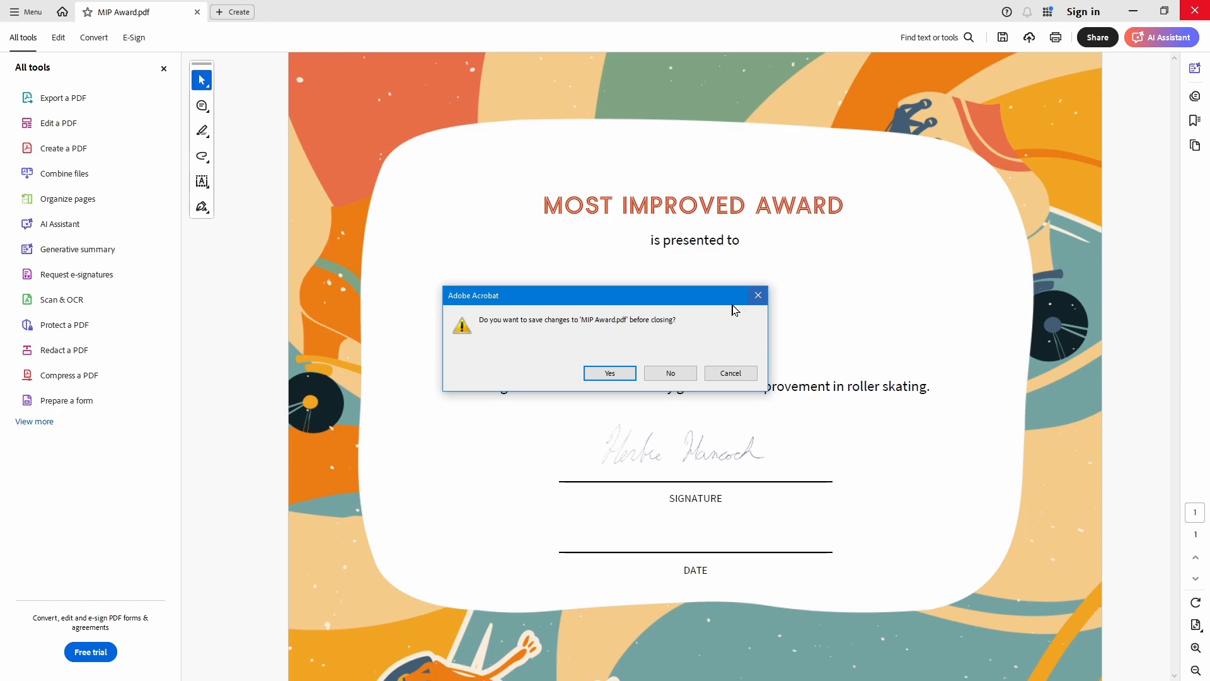
left_click(630, 375)
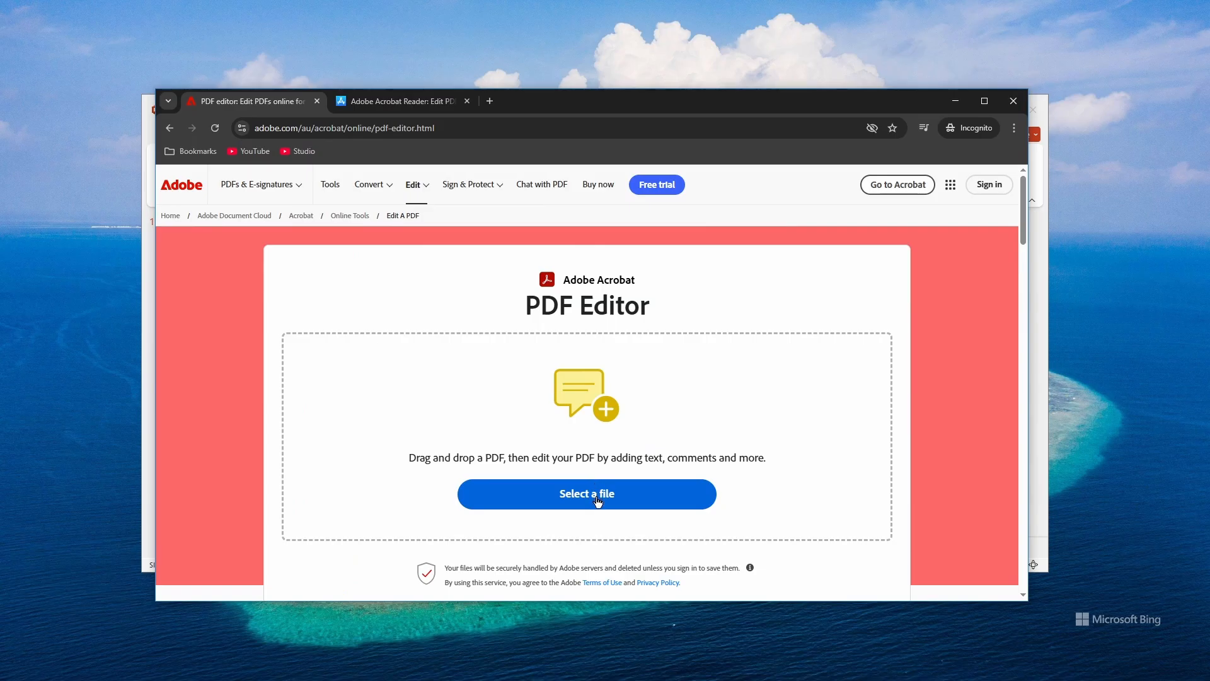
Step: Upload the MIP Award PDF from the PDF Signature folder to the online PDF Editor
left_click(597, 501)
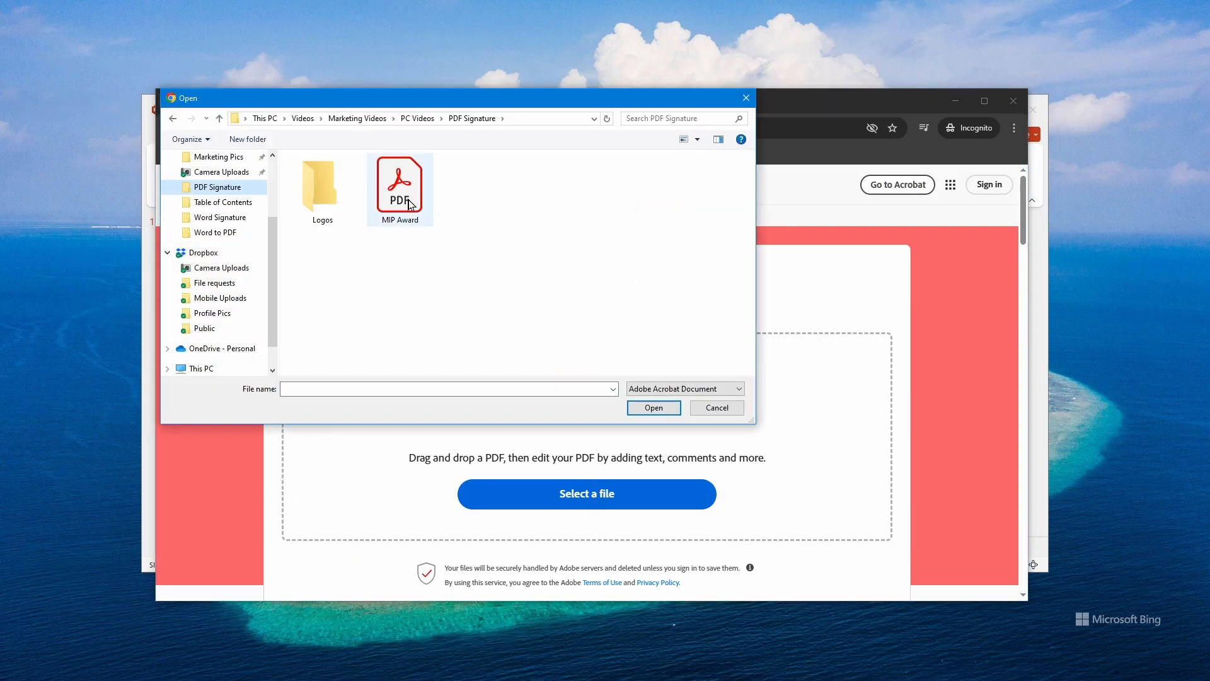
left_click(407, 200)
left_click(653, 408)
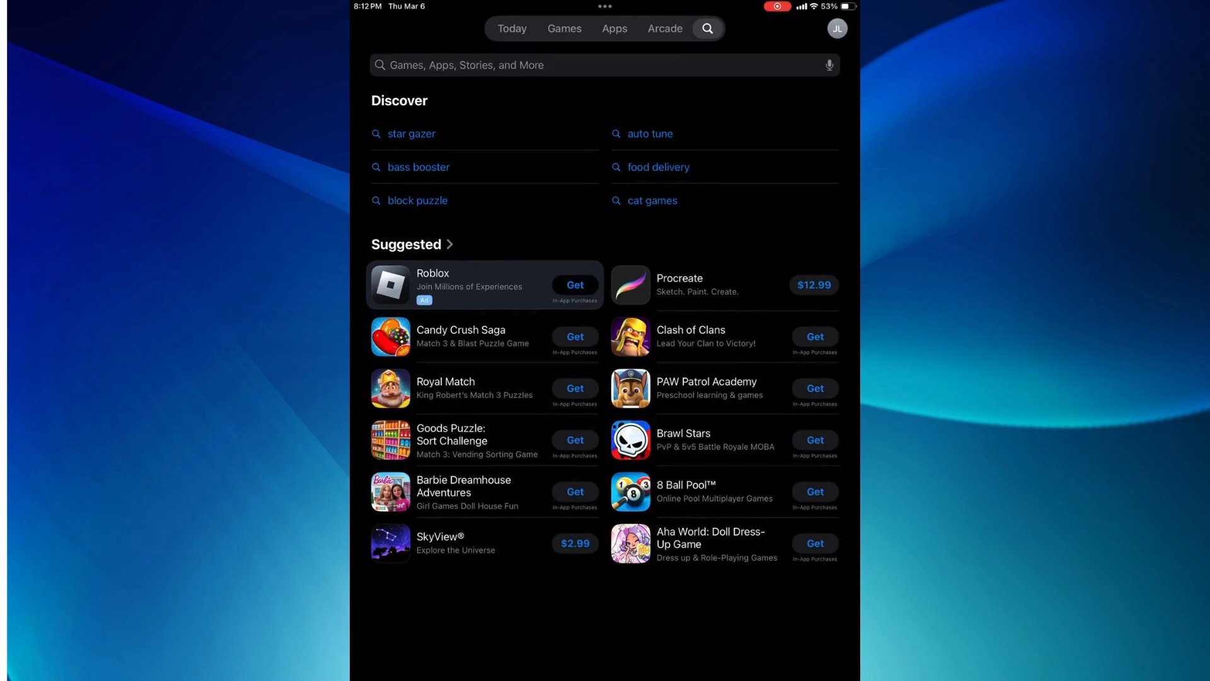
Step: Switch to the App Store on the iPad and search for "Adobe edit pdf"
left_click(604, 65)
type("Ado")
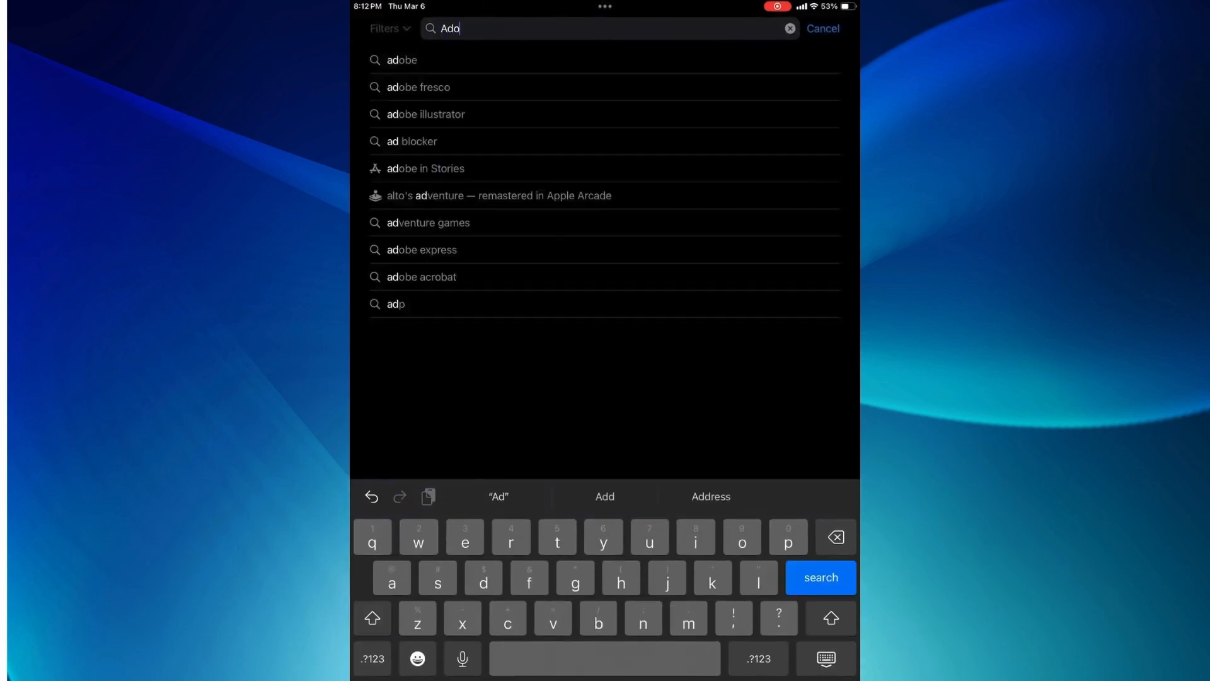
type("be edit")
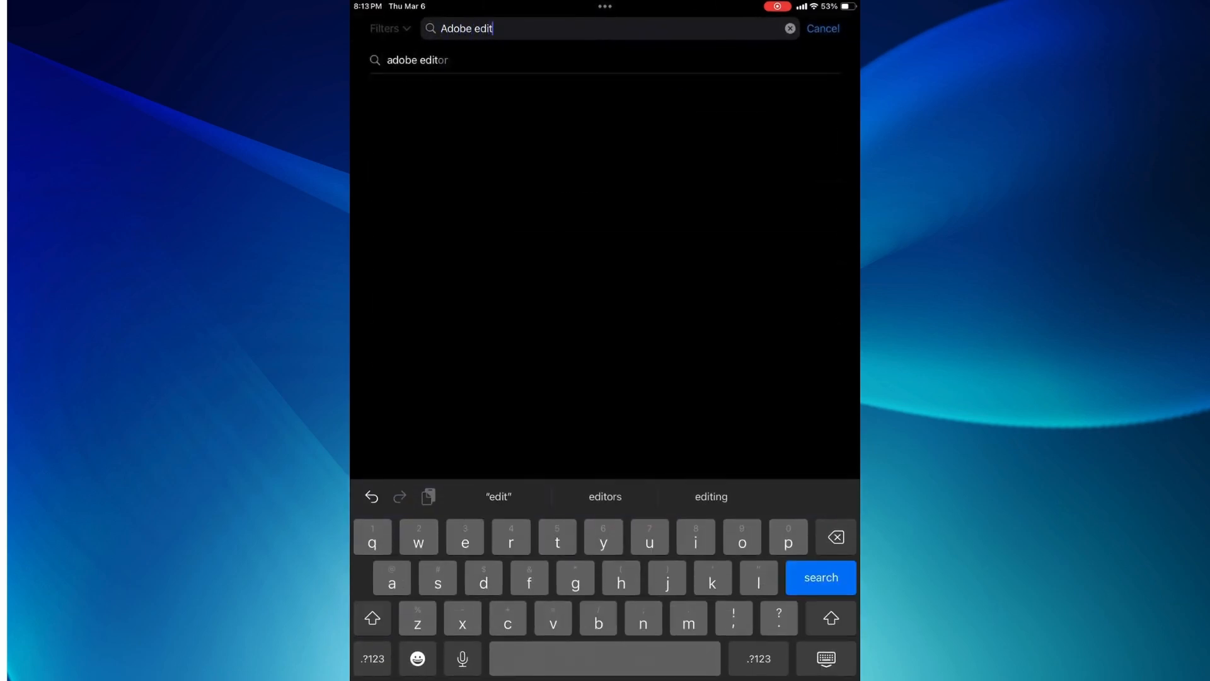
type(" pdf")
key("Return")
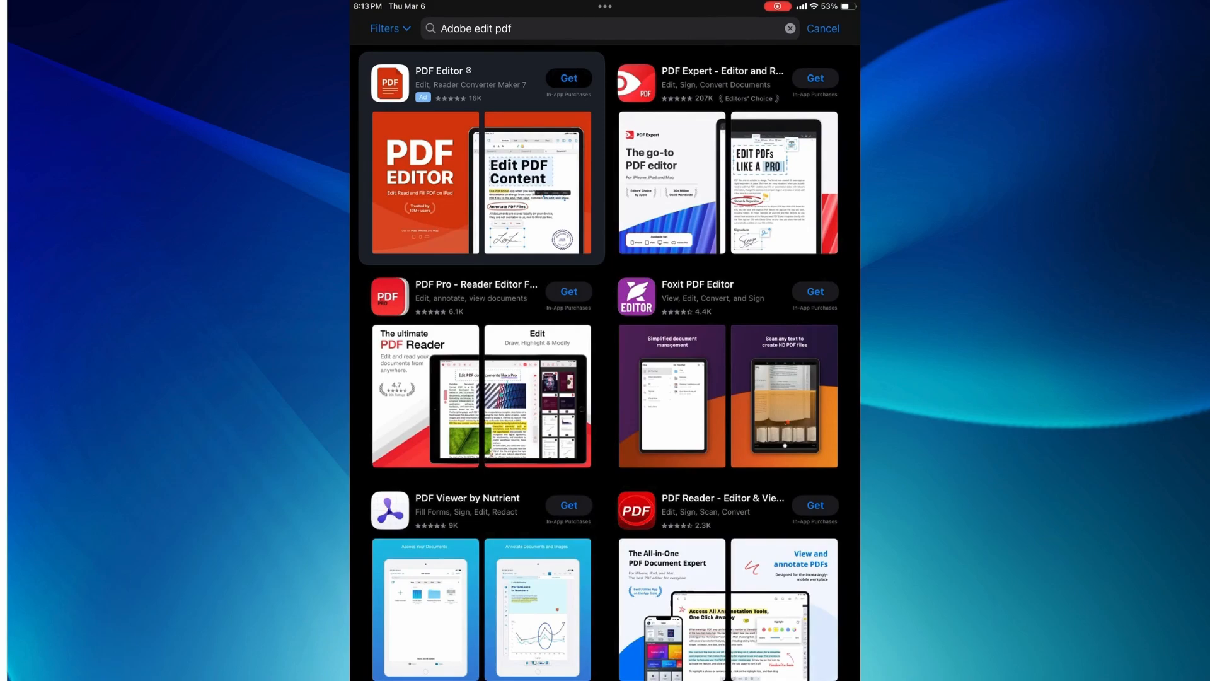
Step: Find Adobe Acrobat Reader among the search results and install it
scroll(605, 353, "down", 7)
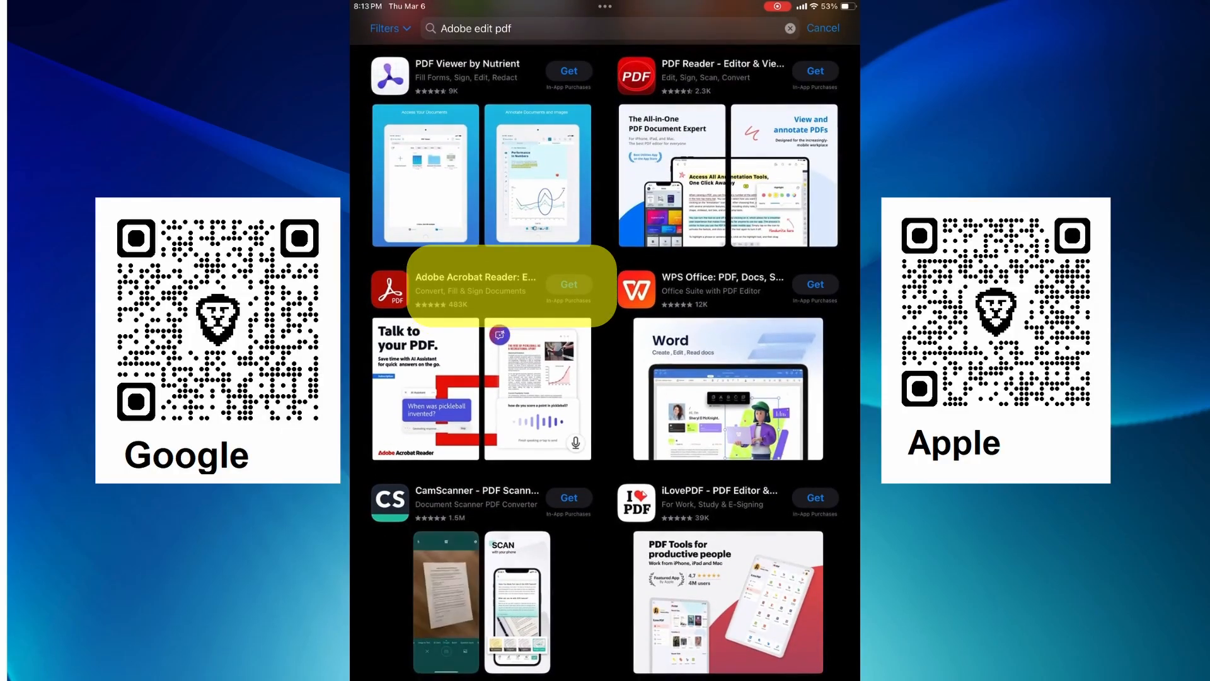
scroll(605, 363, "up", 1)
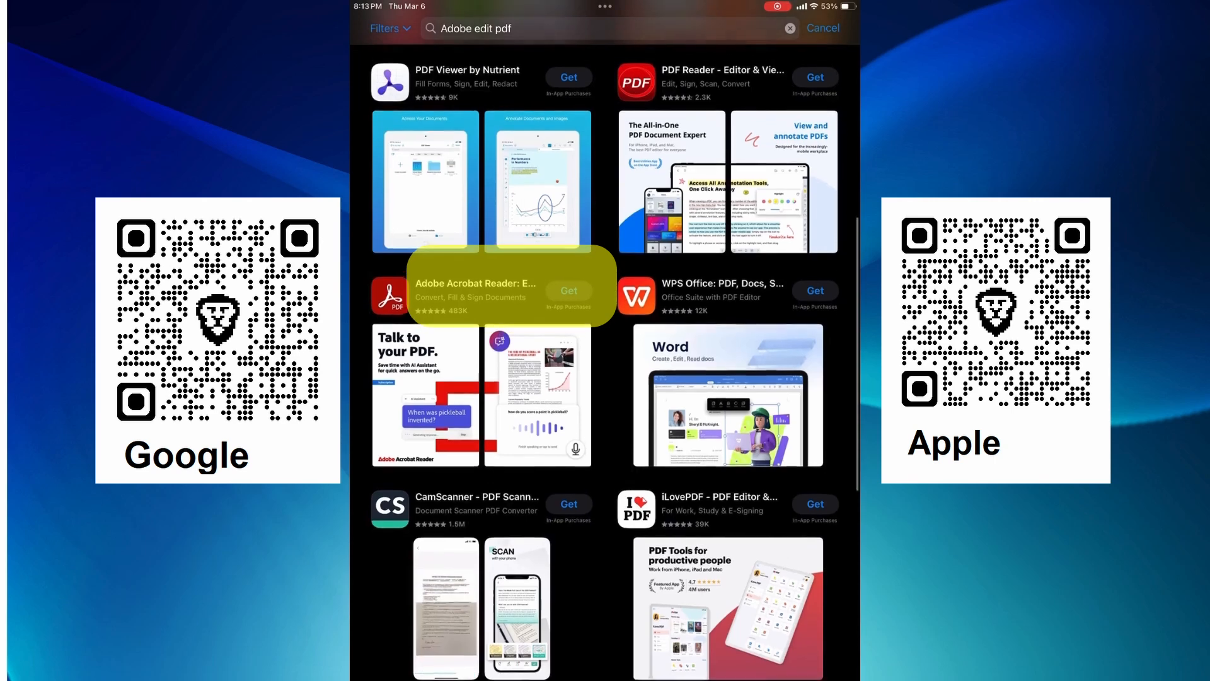
scroll(605, 362, "down", 2)
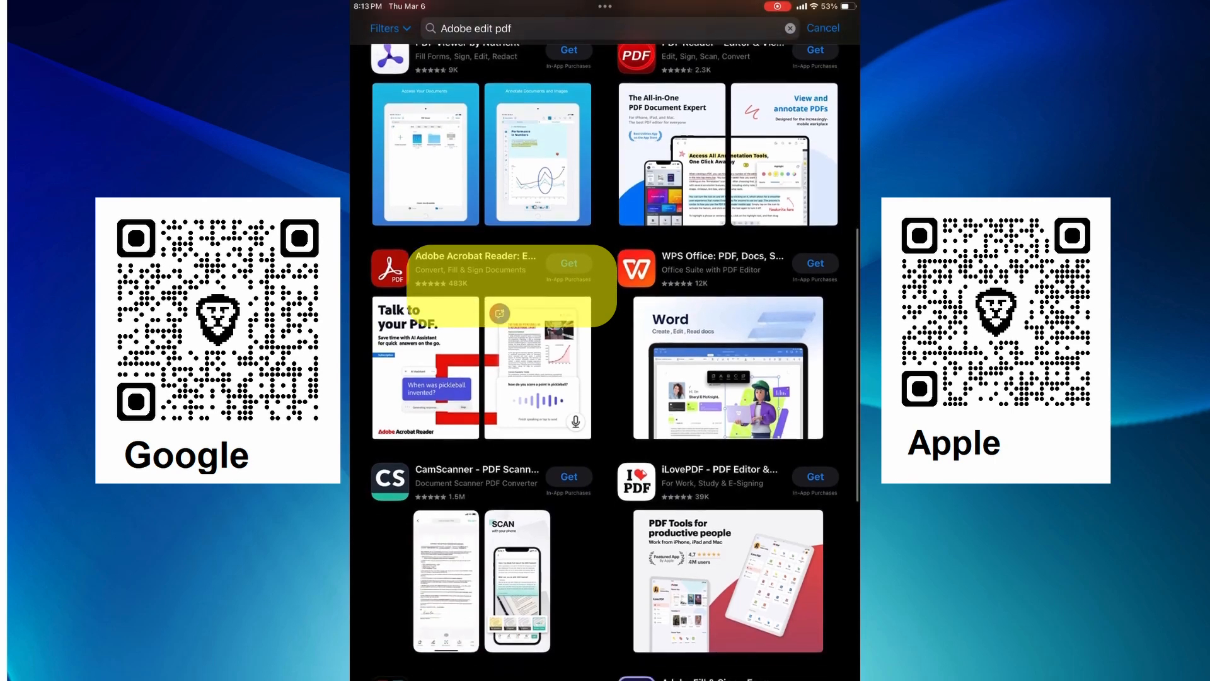
left_click(569, 264)
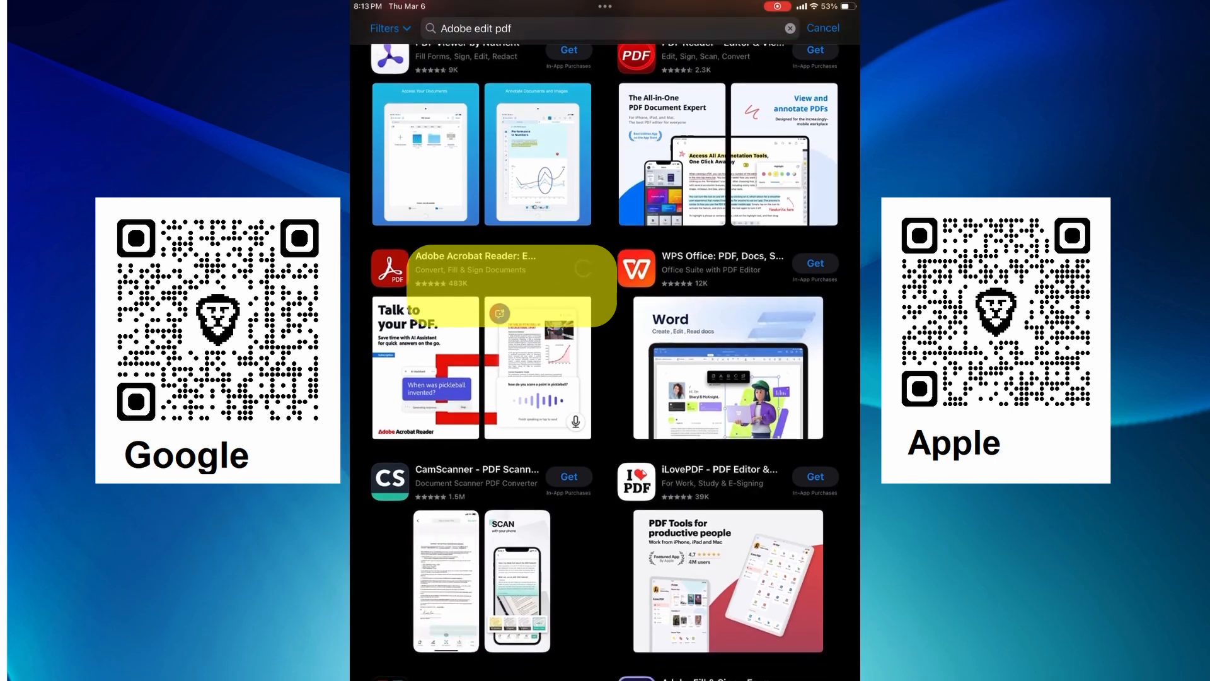
Step: Open the MIP Award PDF from the recent files in Acrobat on the iPad and dismiss the welcome tip
left_click(569, 269)
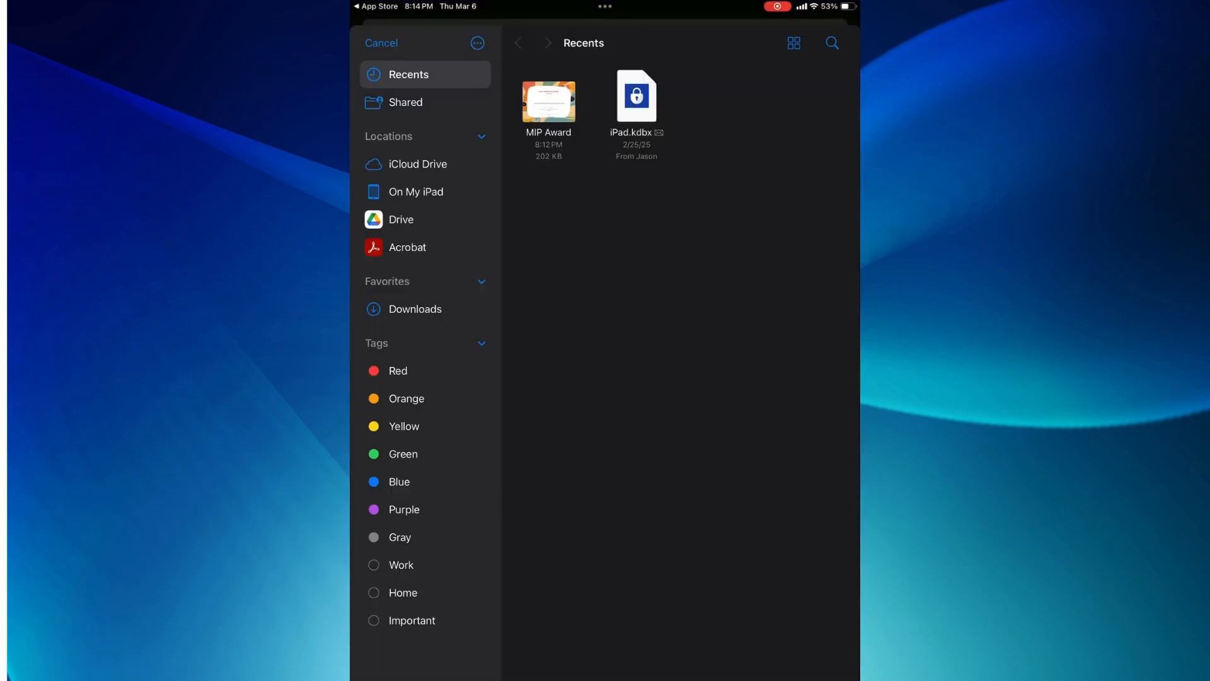
left_click(548, 102)
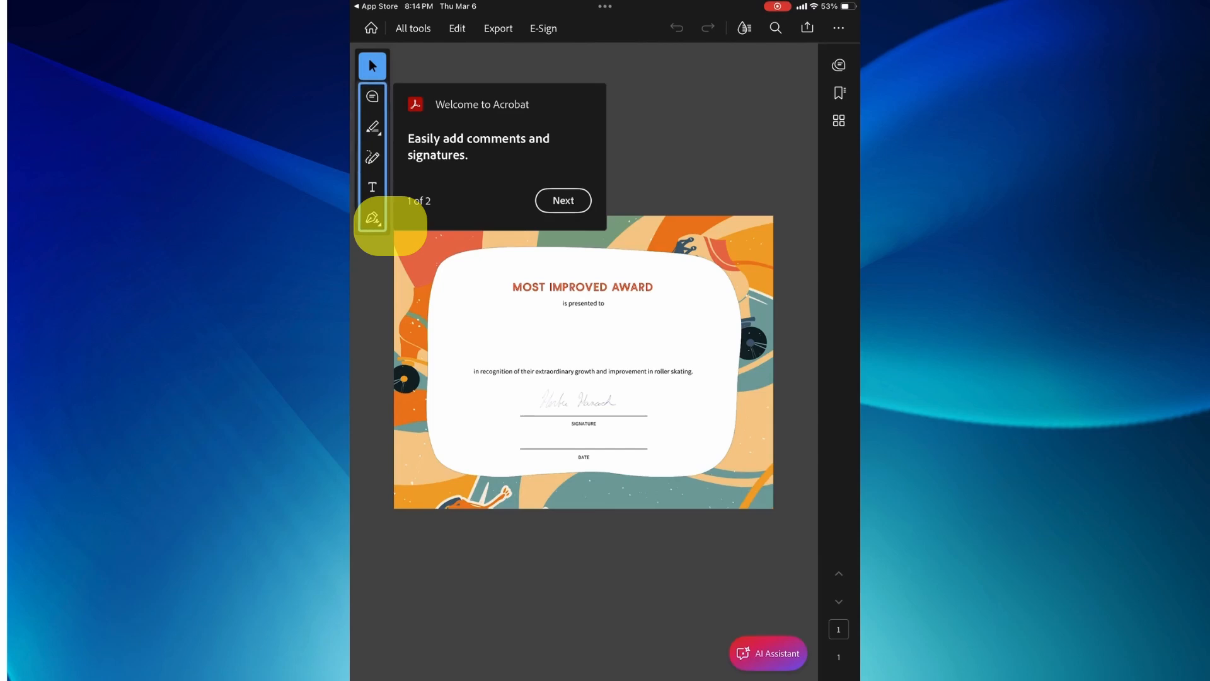
left_click(373, 218)
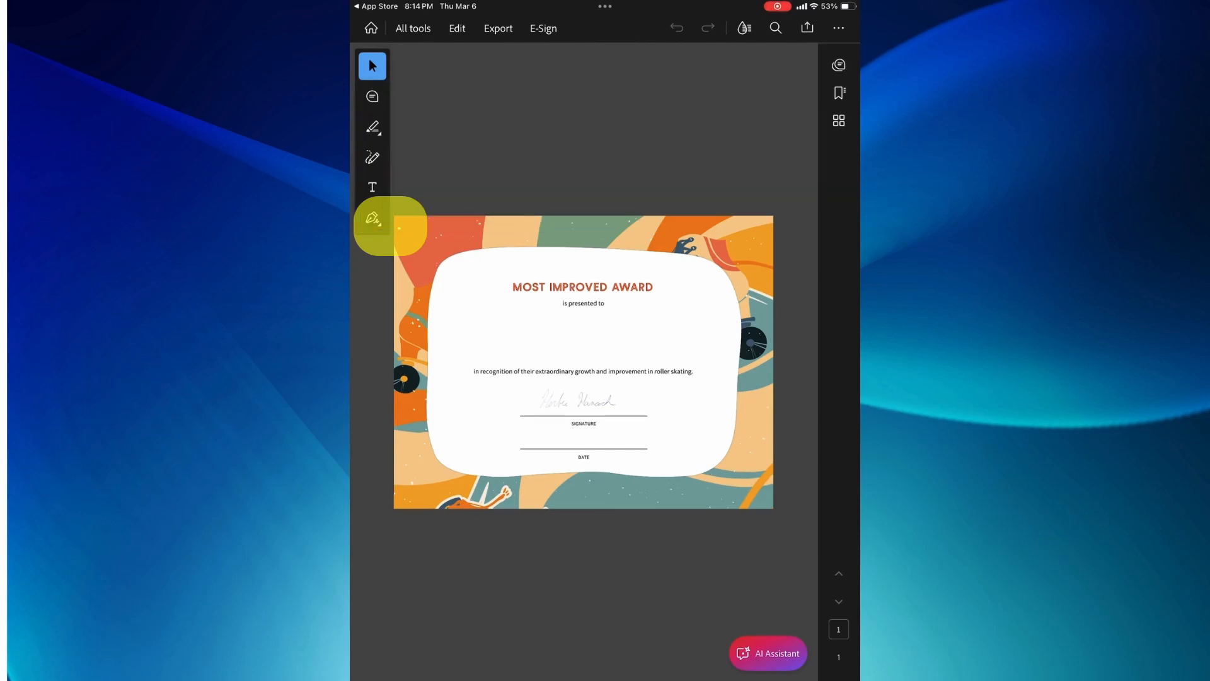
Step: Draw a handwritten signature, look at the camera option, and place the signature on the certificate's signature line, enlarged to about the line's width
left_click(373, 218)
mouse_move(511, 297)
left_mouse_down()
mouse_move(526, 346)
mouse_move(558, 375)
mouse_move(586, 372)
mouse_move(677, 312)
left_mouse_up()
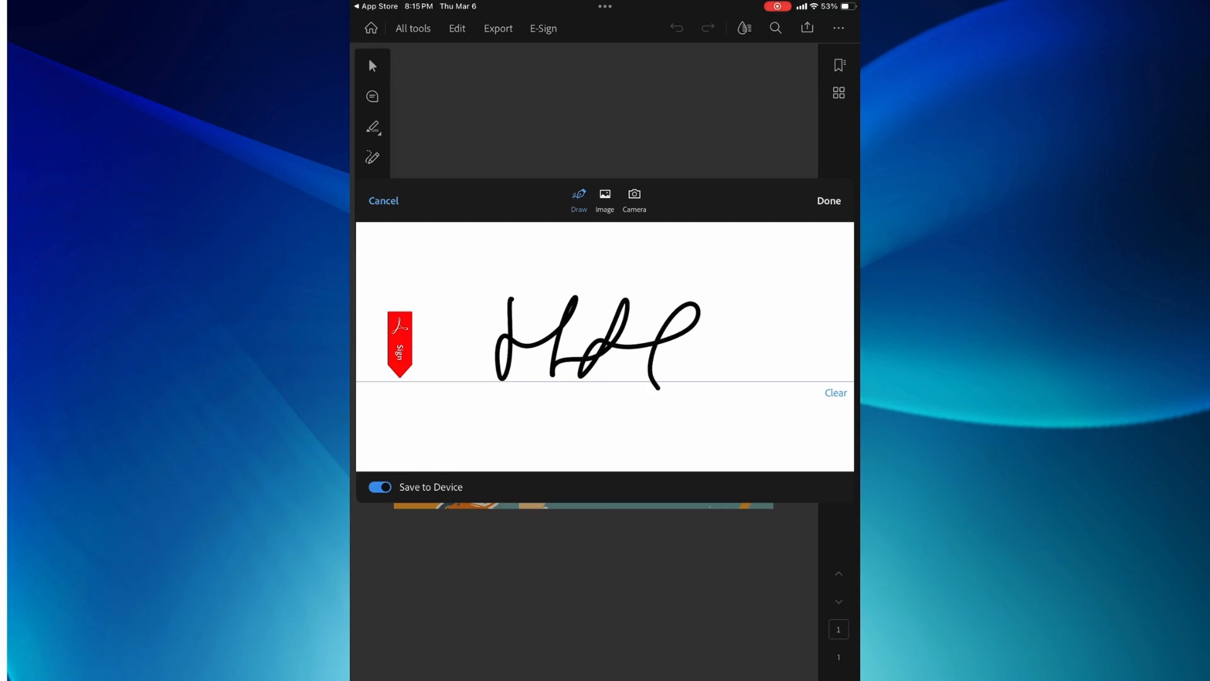
left_click(634, 200)
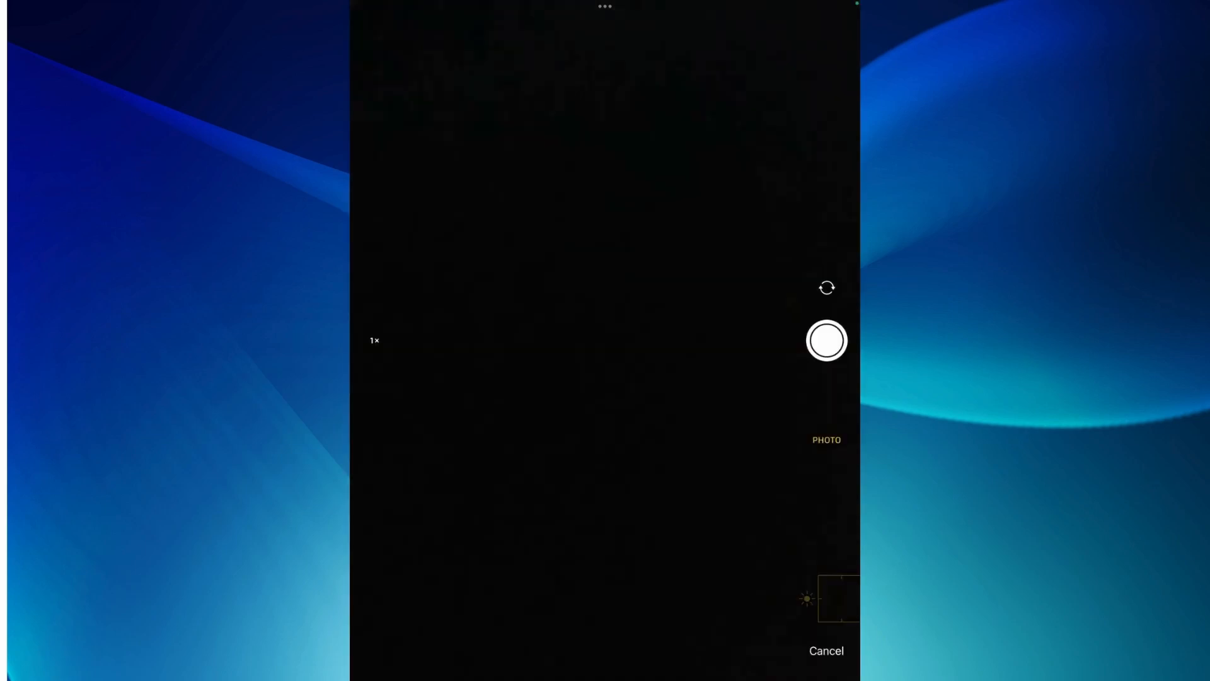
left_click(826, 651)
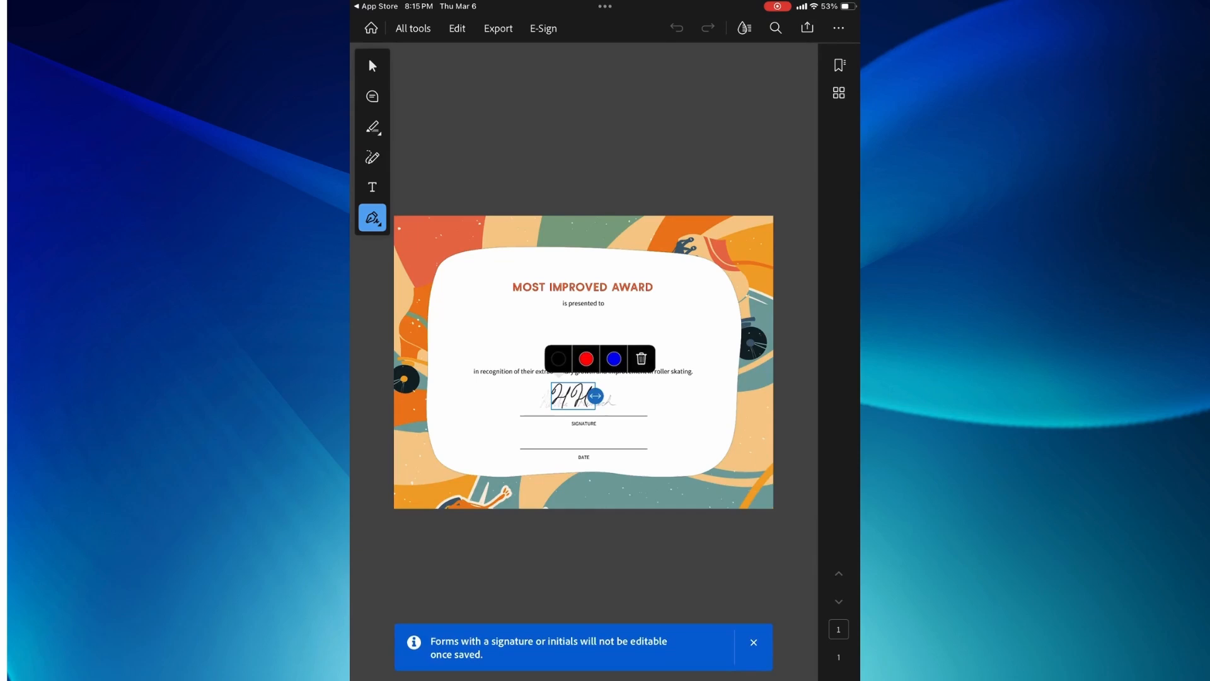
mouse_move(595, 396)
left_mouse_down()
mouse_move(692, 414)
mouse_move(582, 410)
mouse_move(594, 410)
left_mouse_up()
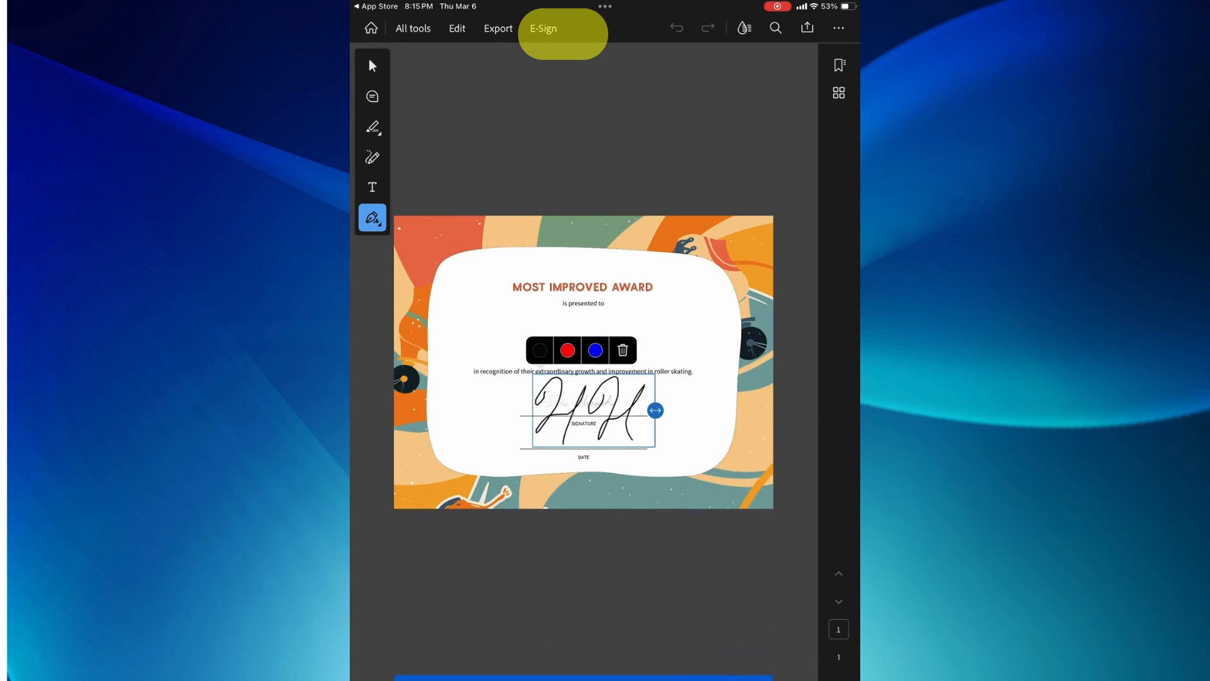
Step: Examine the E-Sign tools for the certificate, including the saved signature and initials options, and return to the document view
left_click(563, 33)
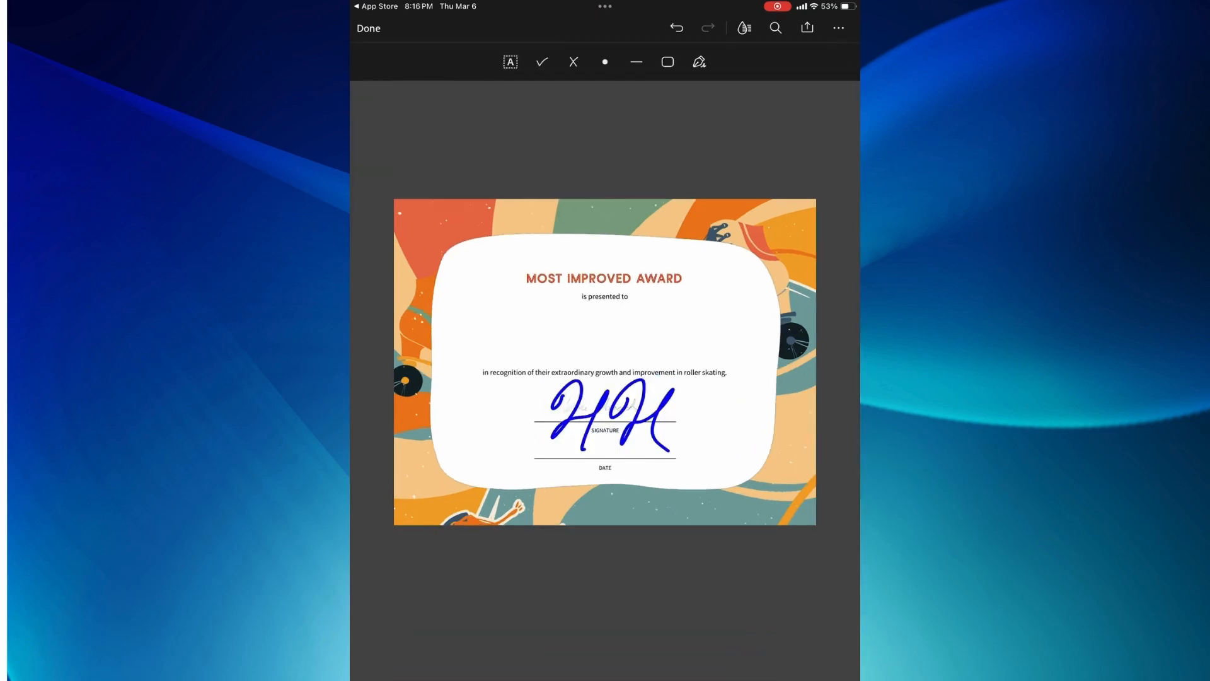
left_click(699, 61)
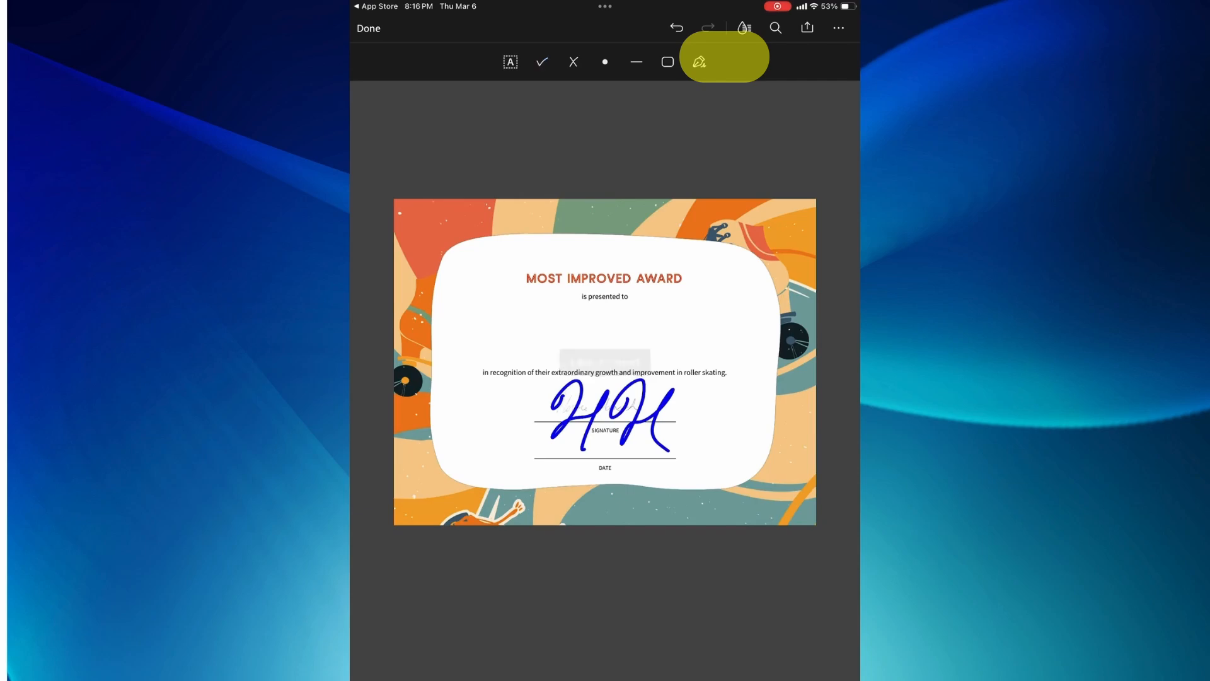
left_click(700, 61)
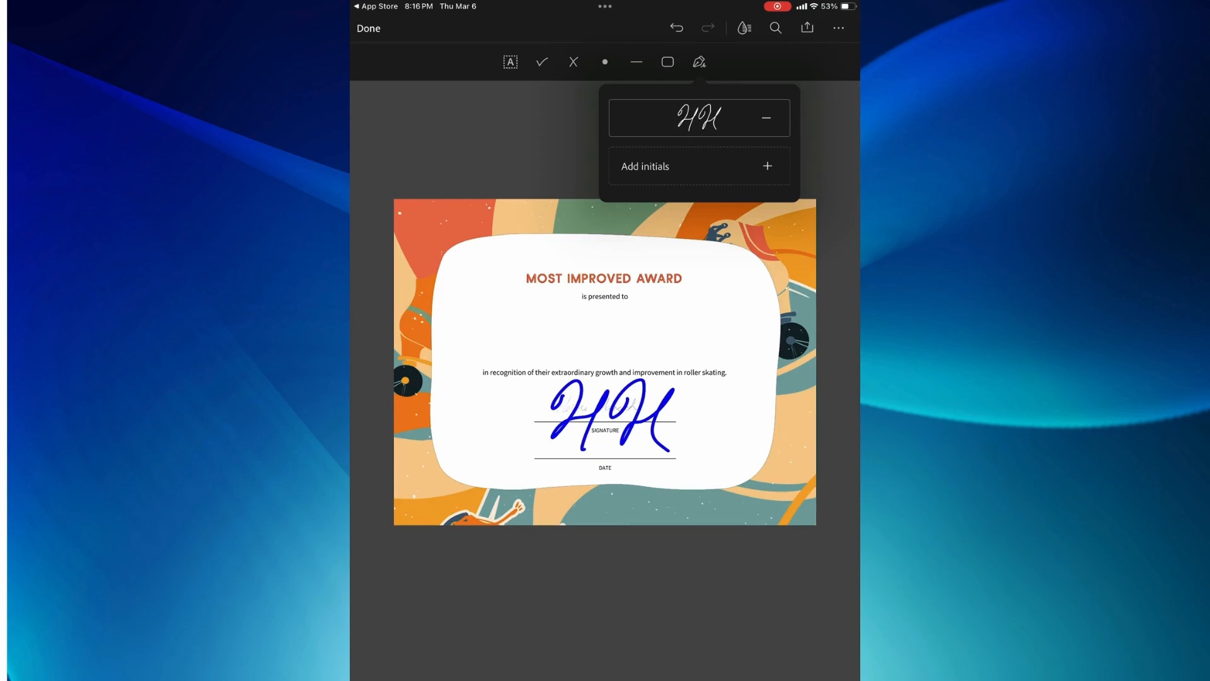
left_click(605, 599)
left_click(369, 28)
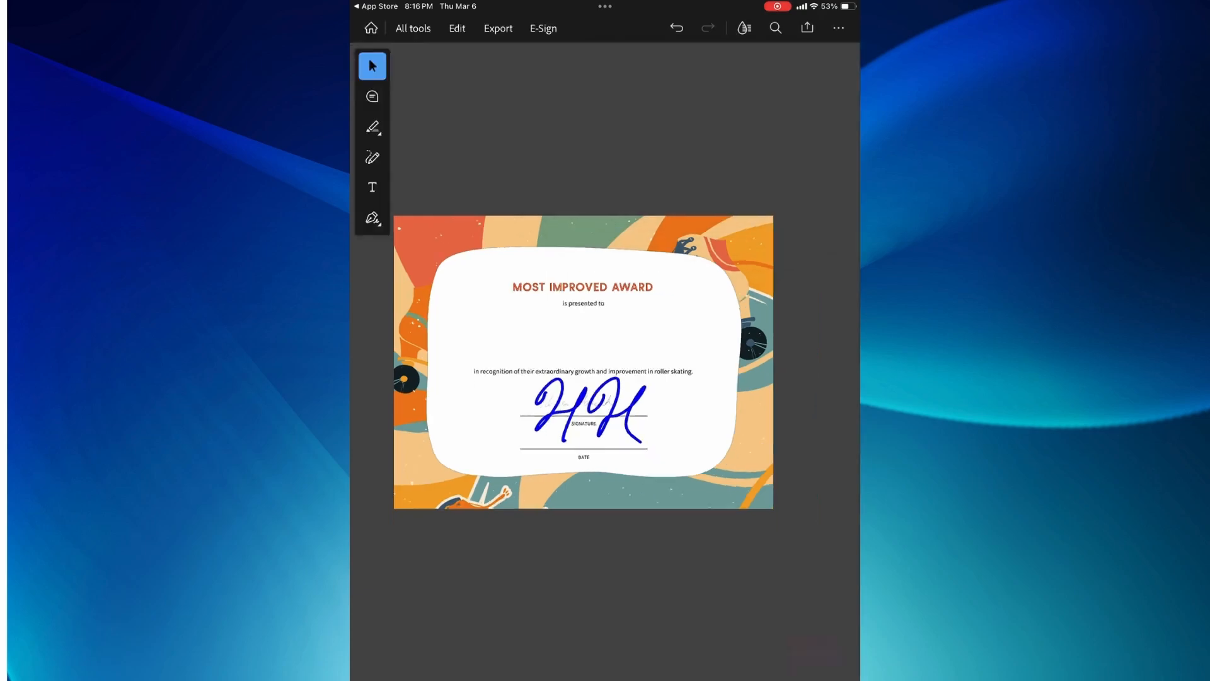